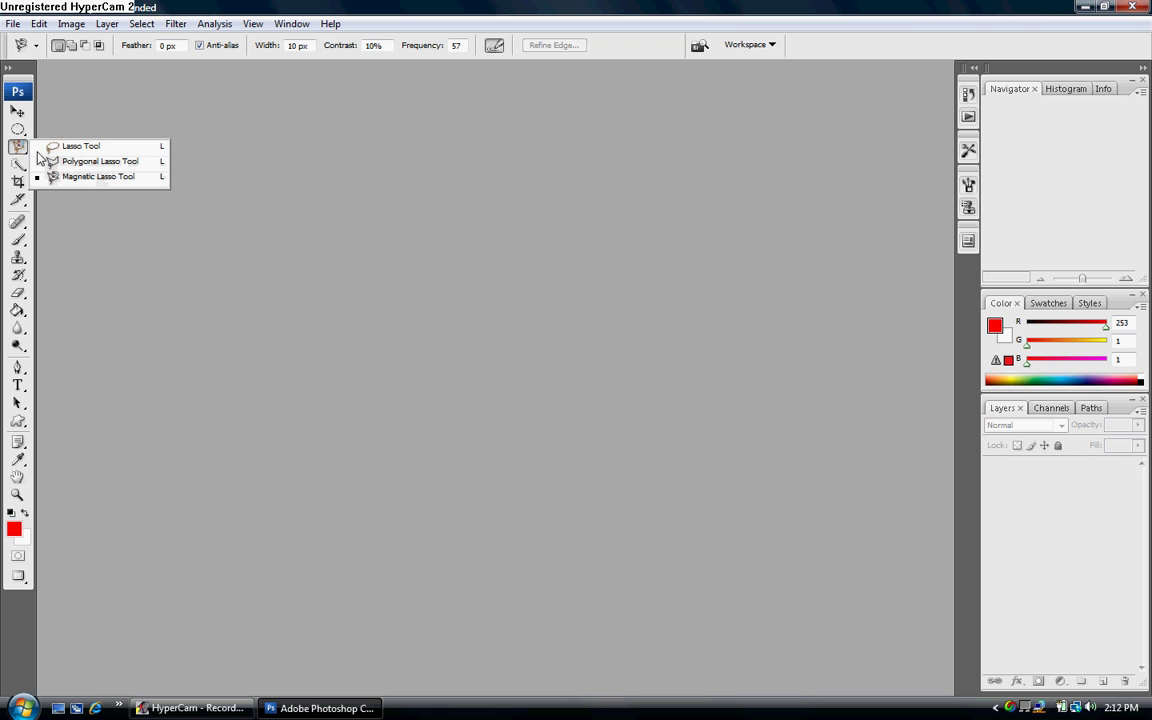
- Choose the Magnetic Lasso tool and open the "pink dress" JPG image from the desktop
left_click(19, 148)
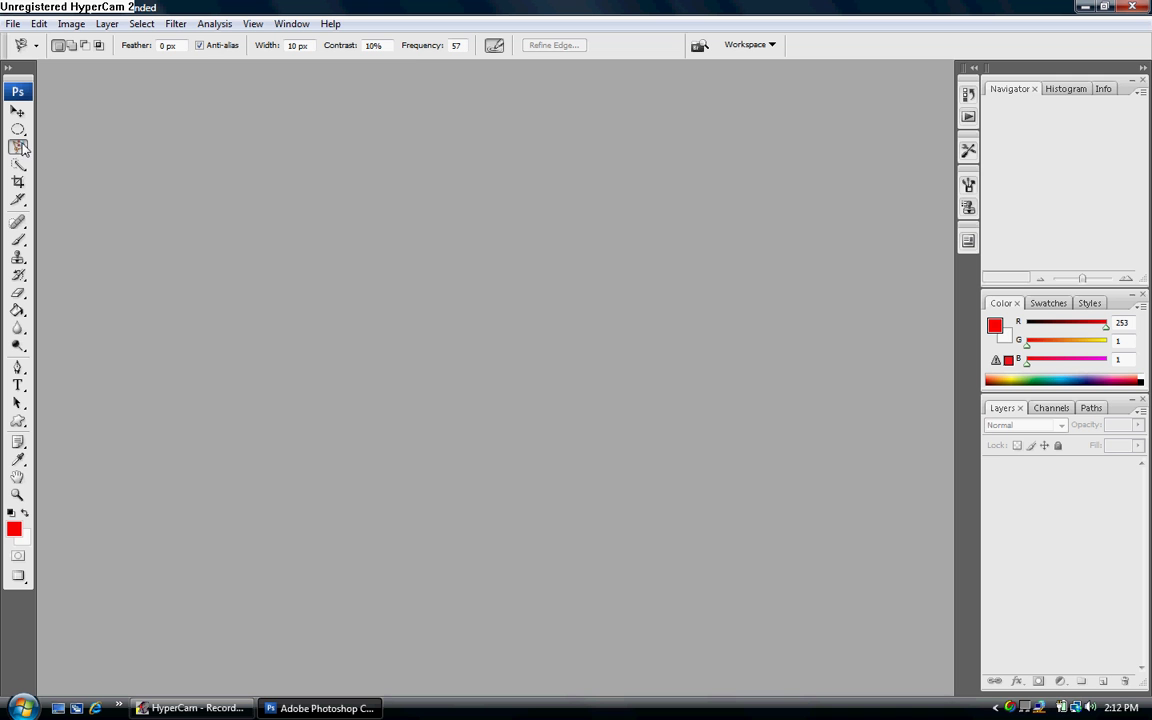
left_click(12, 26)
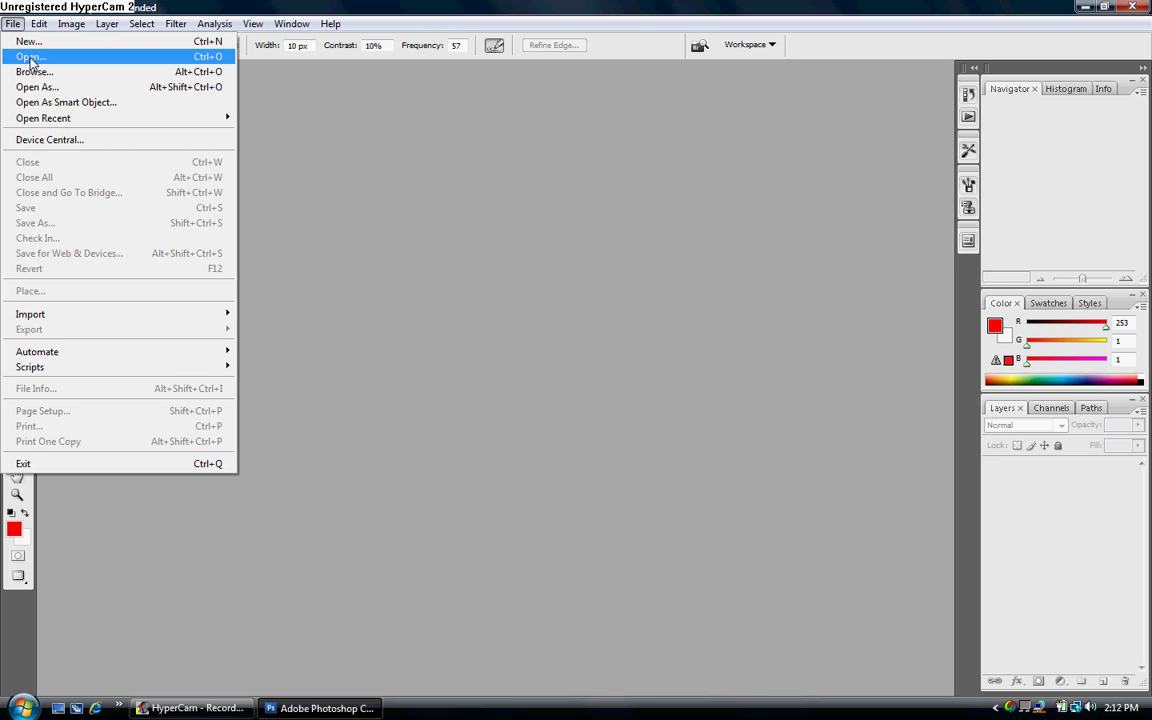
left_click(31, 60)
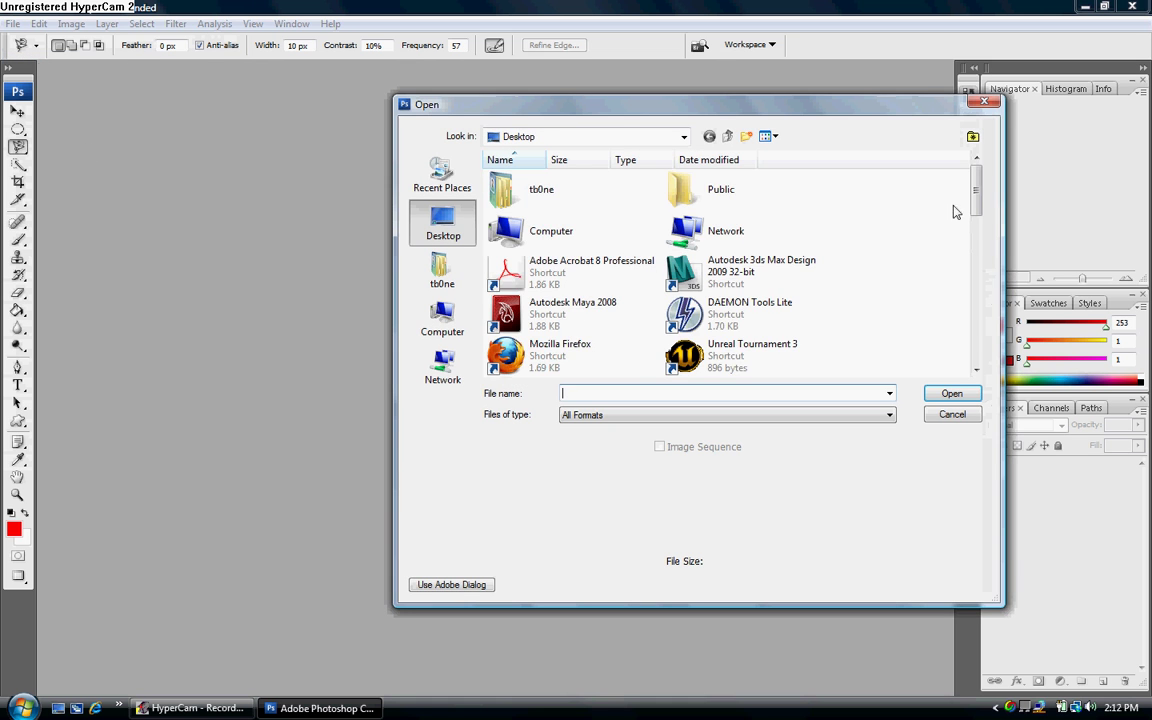
left_click_drag(977, 200, 974, 308)
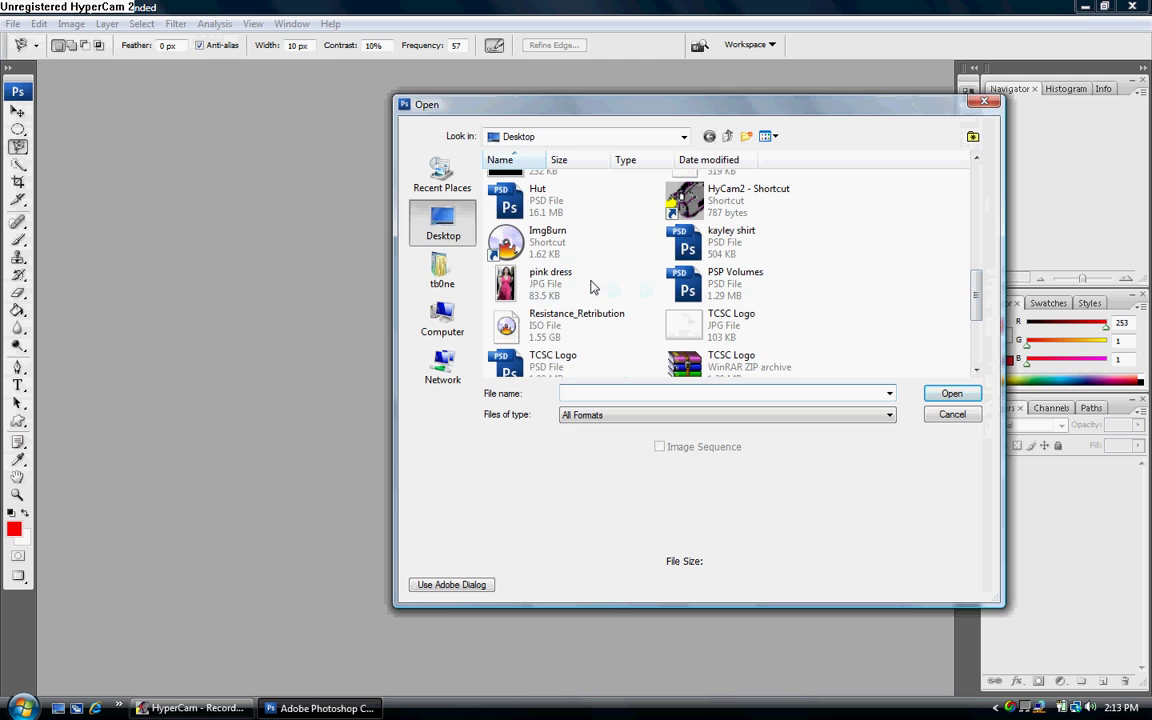
double_click(540, 280)
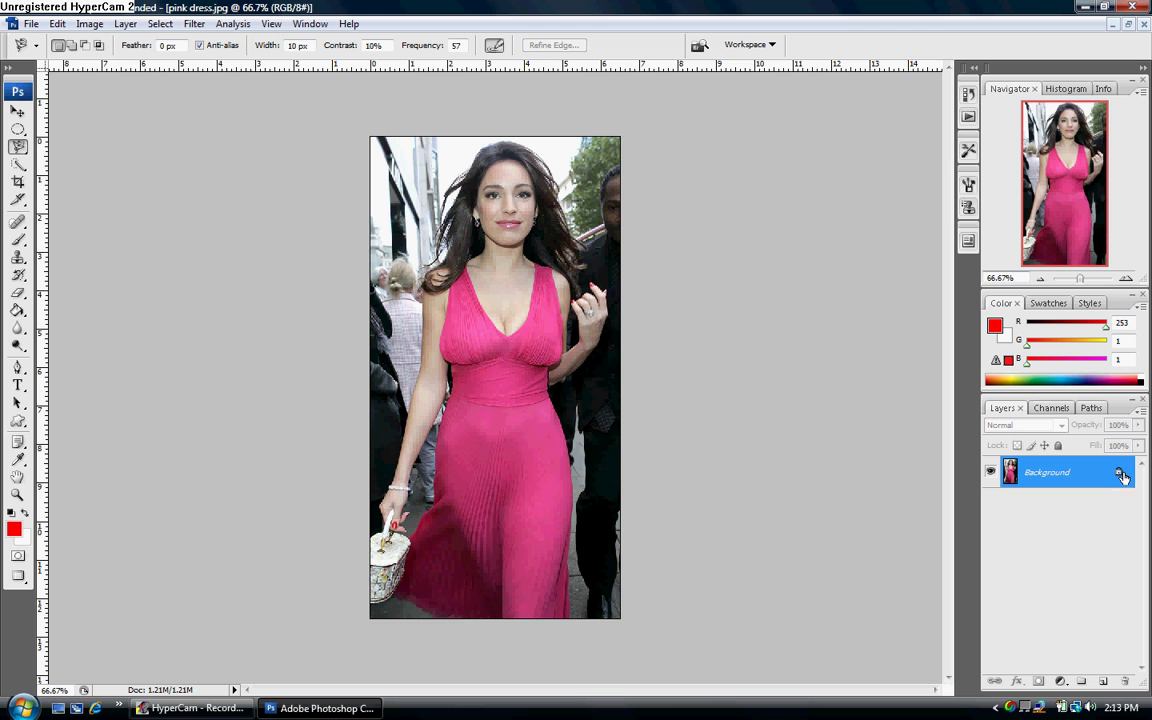
- Try to reorder a newly added empty layer with the locked Background layer, and delete the empty layer
left_click_drag(1121, 483, 1104, 684)
left_click(1104, 684)
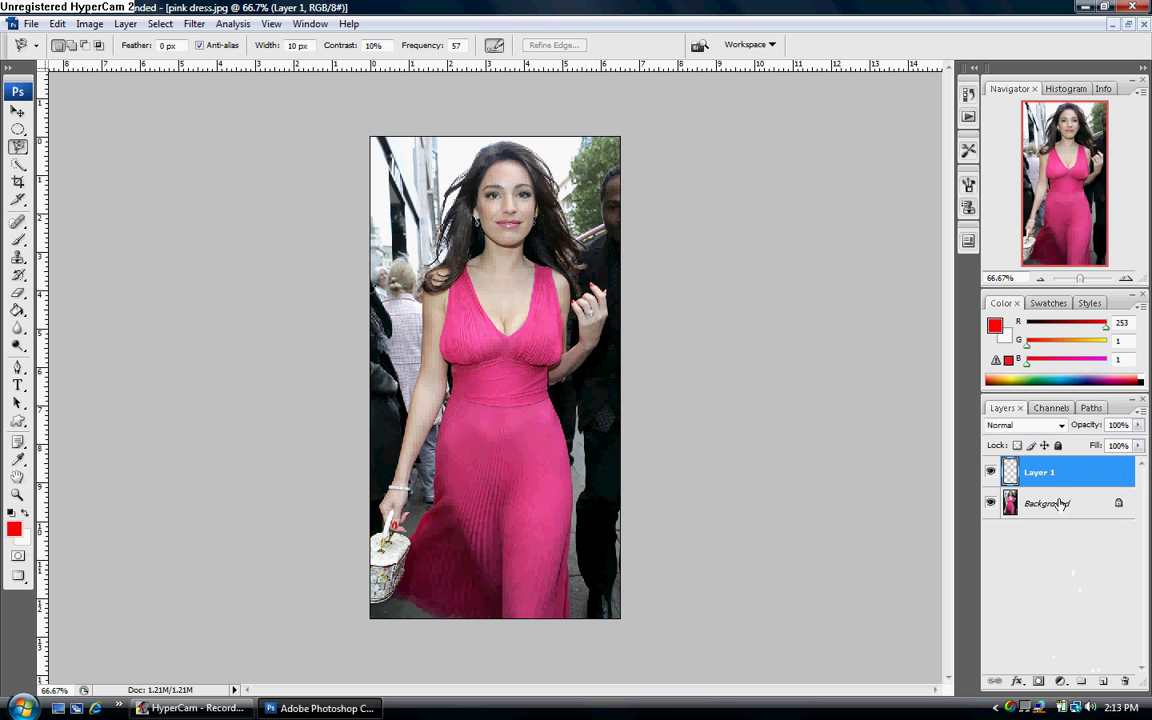
left_click_drag(1040, 474, 1059, 555)
left_click_drag(1047, 503, 1057, 476)
left_click_drag(1046, 476, 1124, 681)
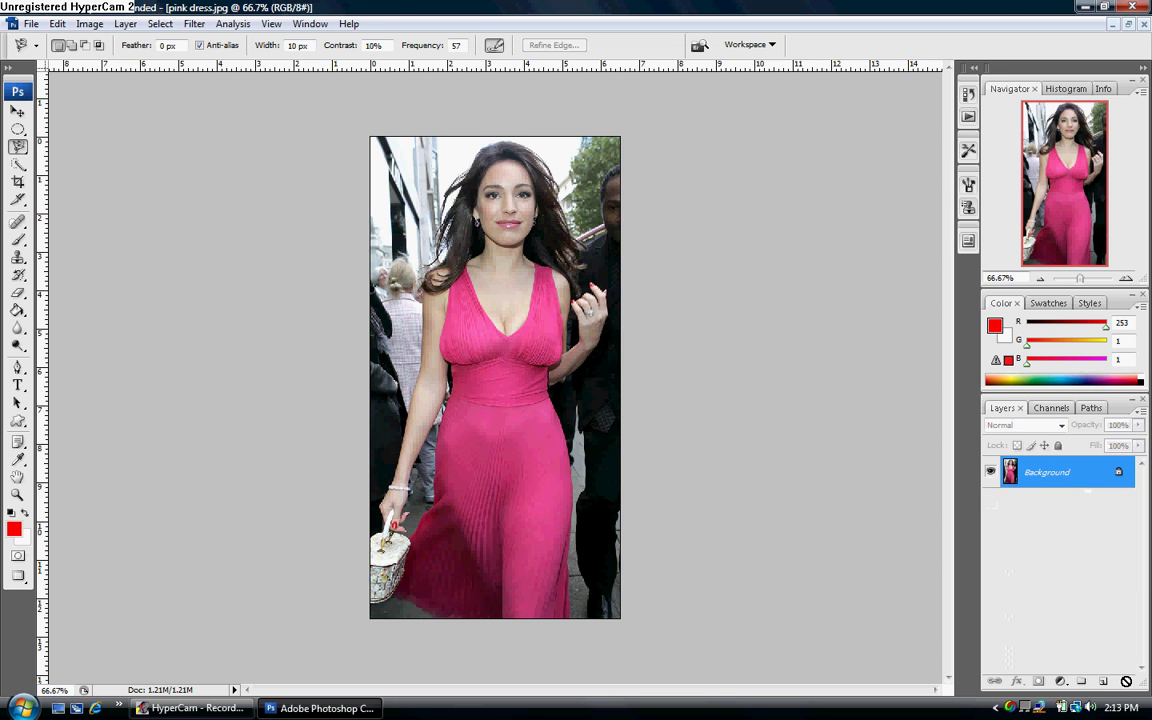
- Convert the locked Background into a regular layer named "Color"
double_click(1077, 480)
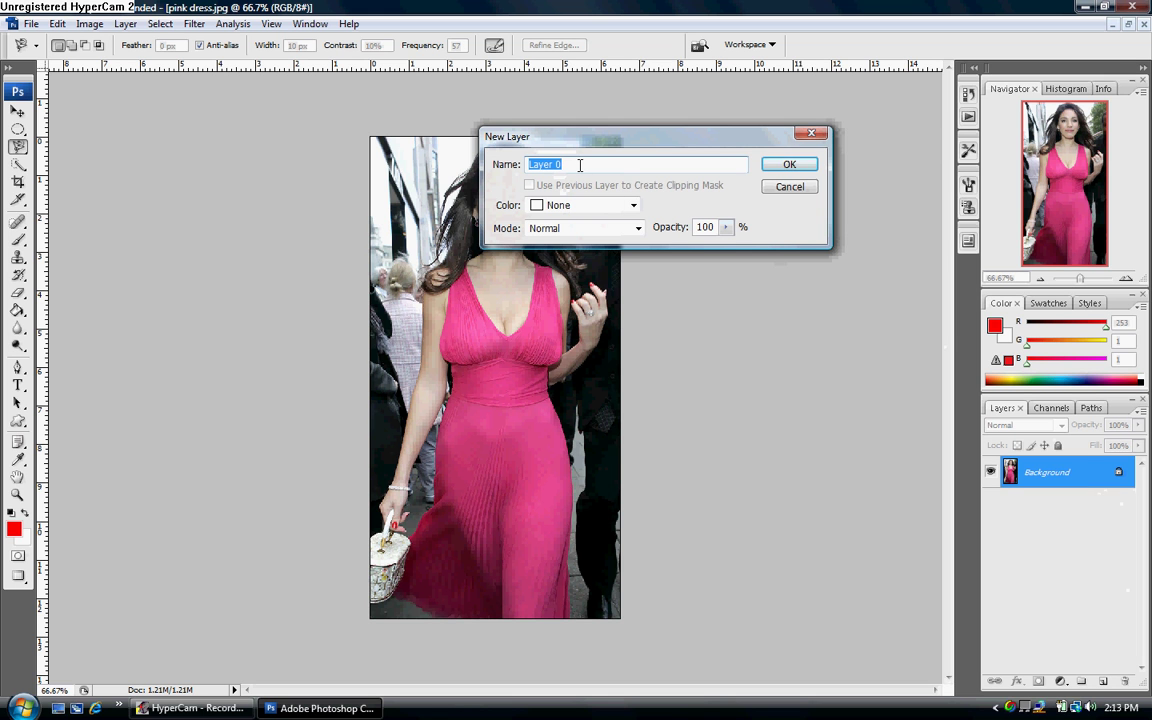
type("Color")
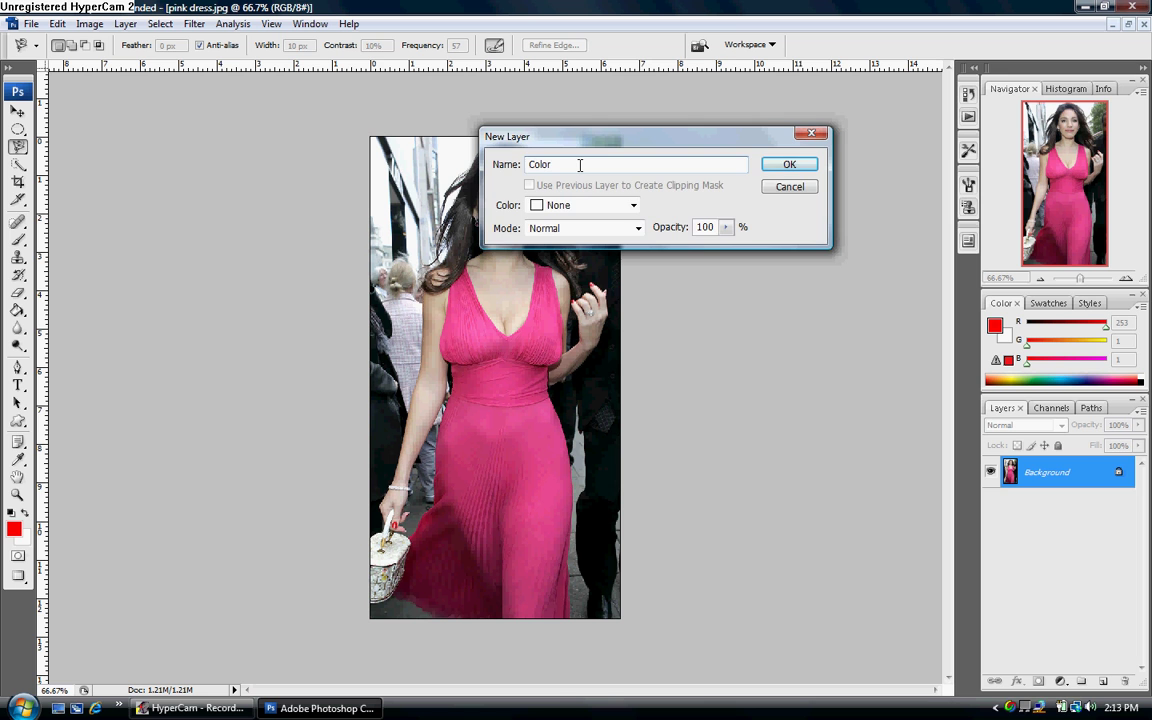
key("Return")
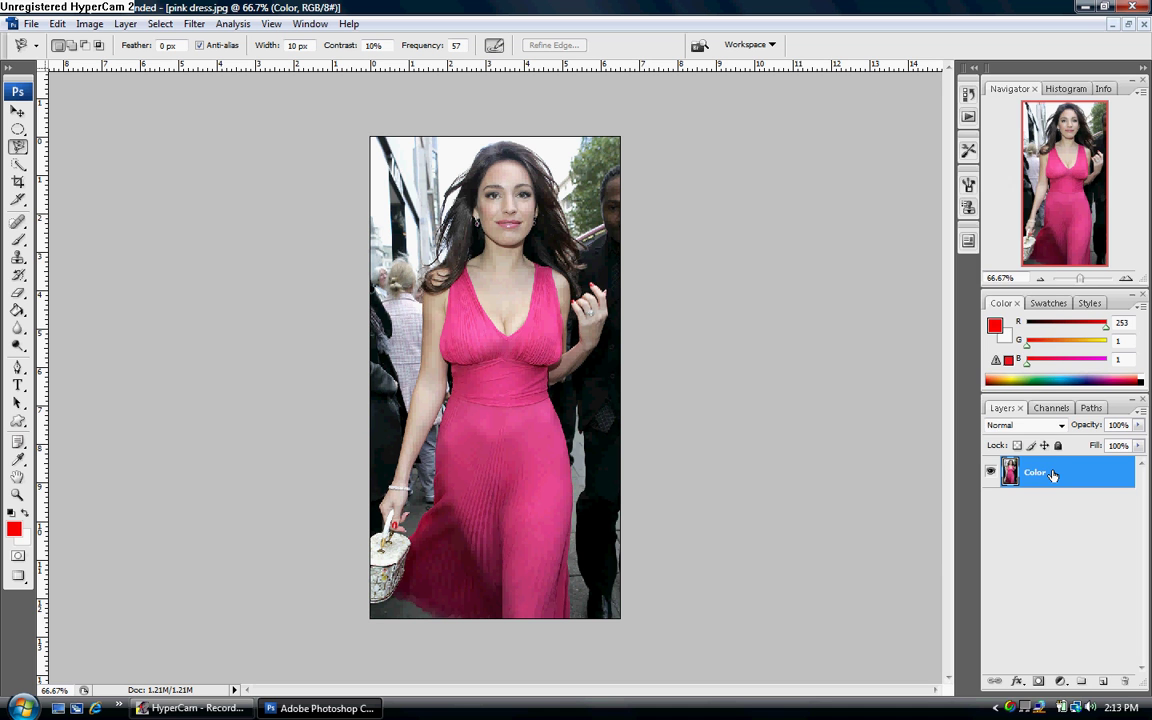
- Duplicate the Color layer within the same document under the name "Black and White"
right_click(1052, 474)
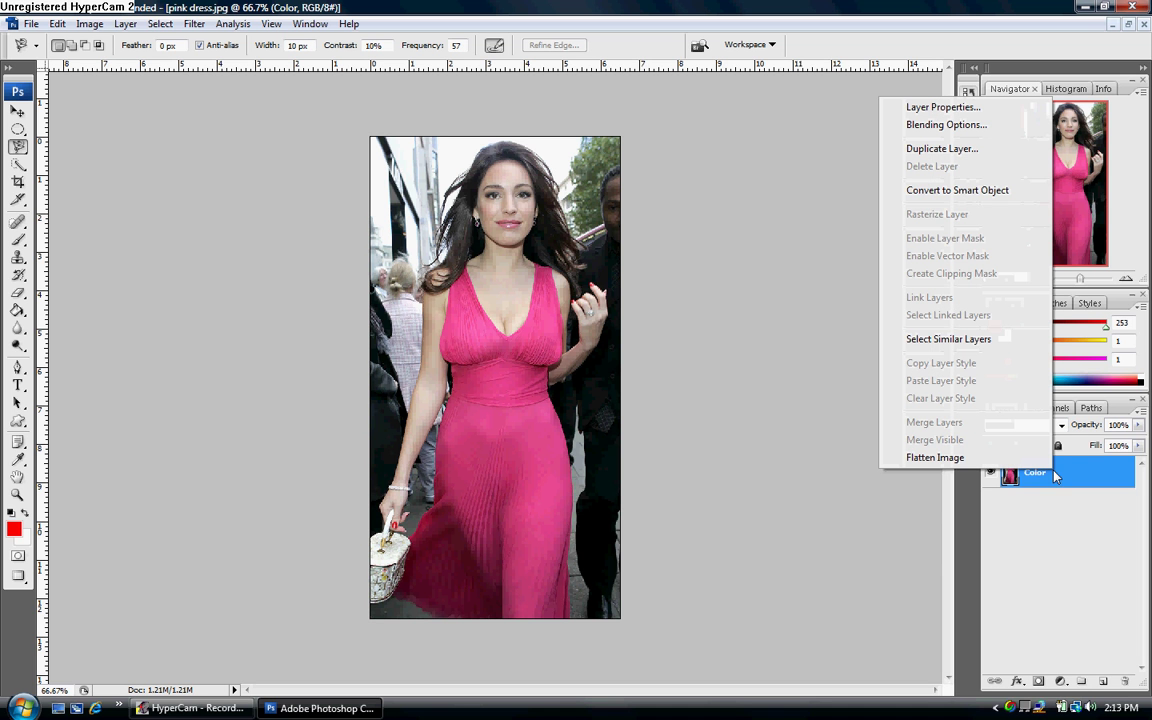
left_click(951, 150)
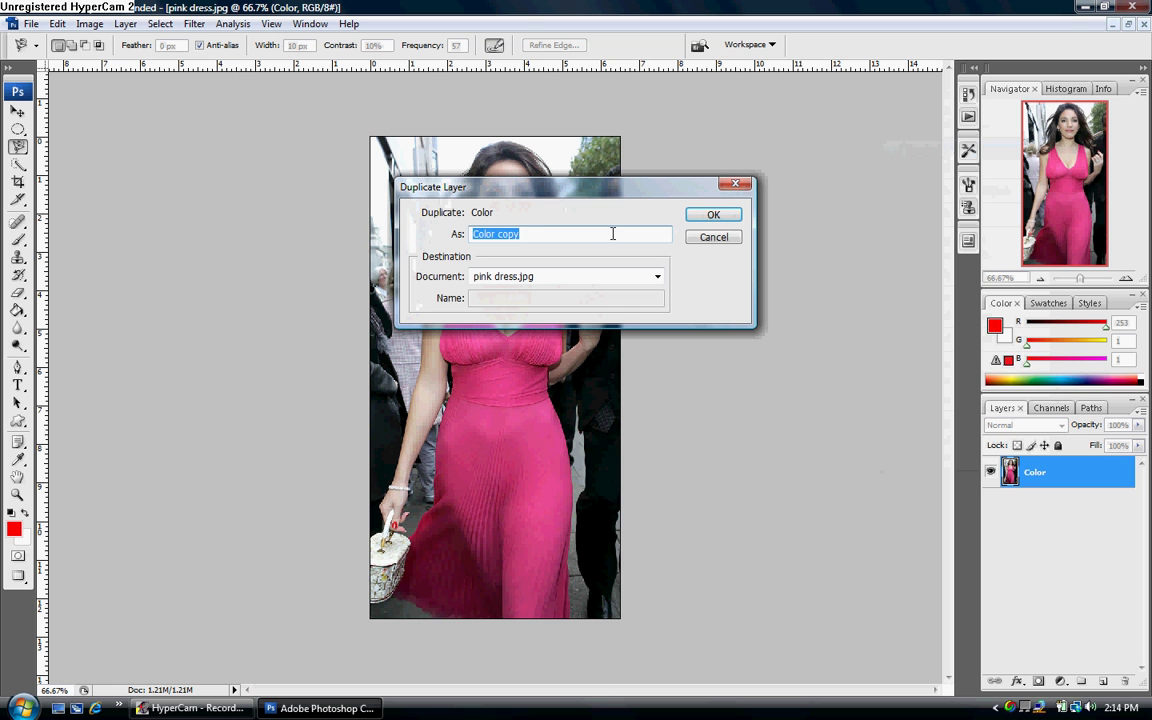
type("Ba")
key("Return")
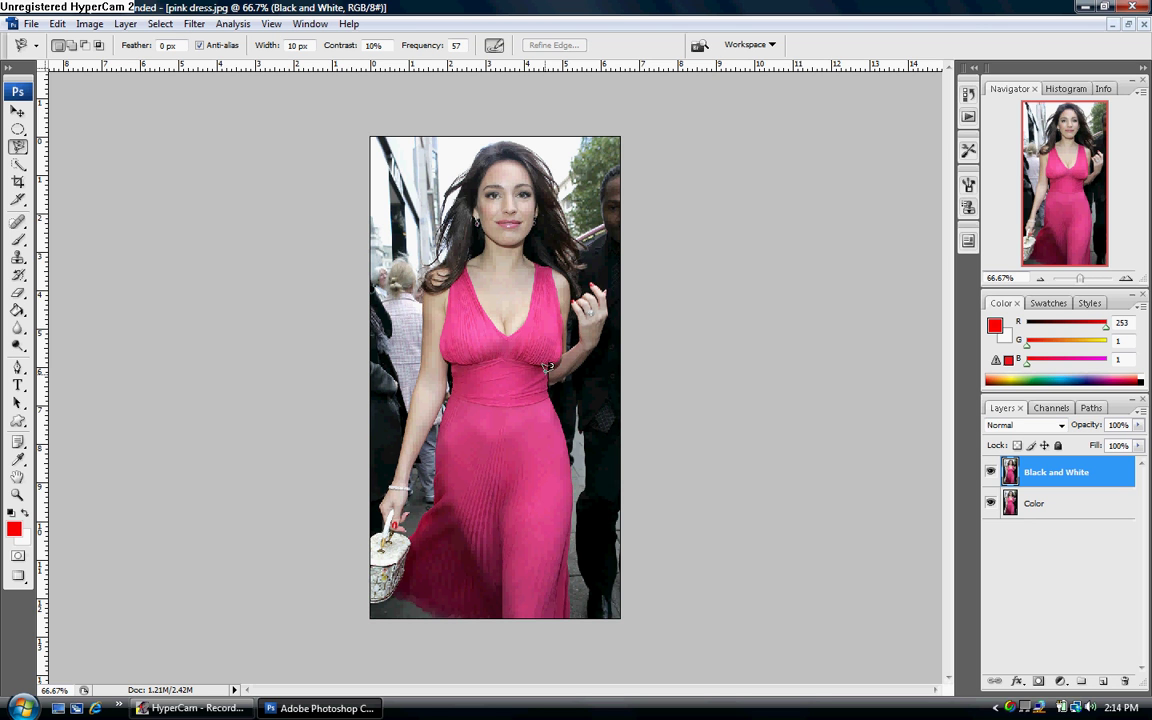
- Trace a closed Magnetic Lasso selection around the whole pink dress on the Black and White layer
left_click(540, 260)
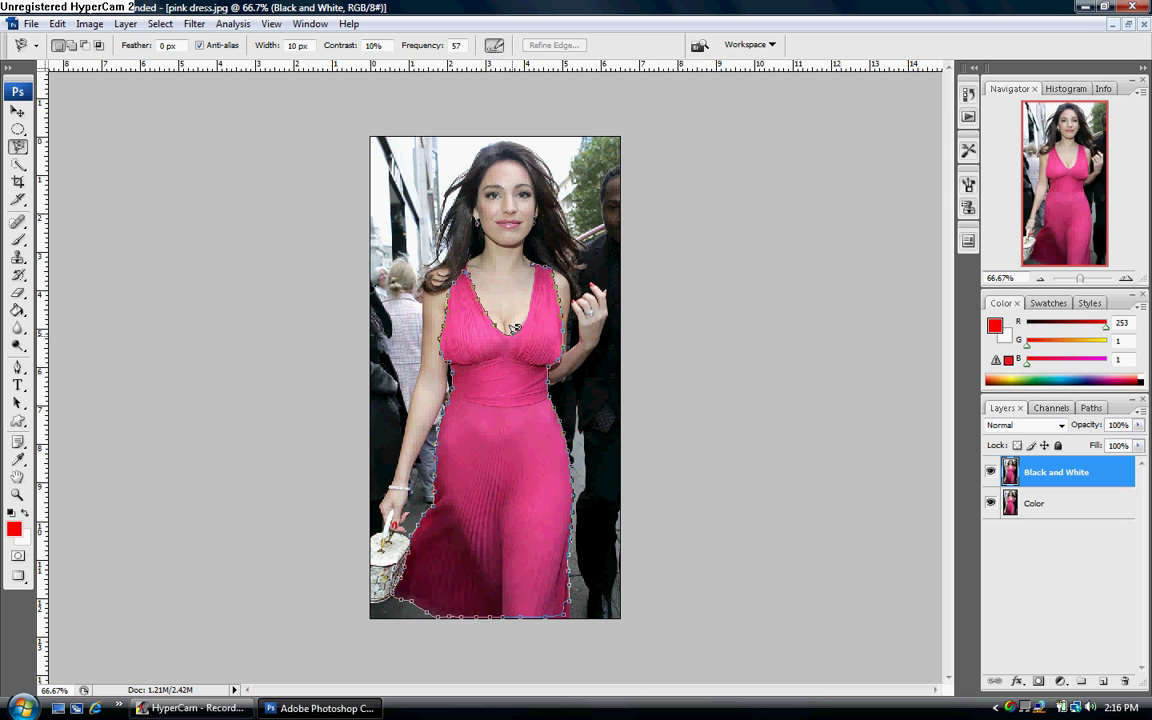
left_click(539, 263)
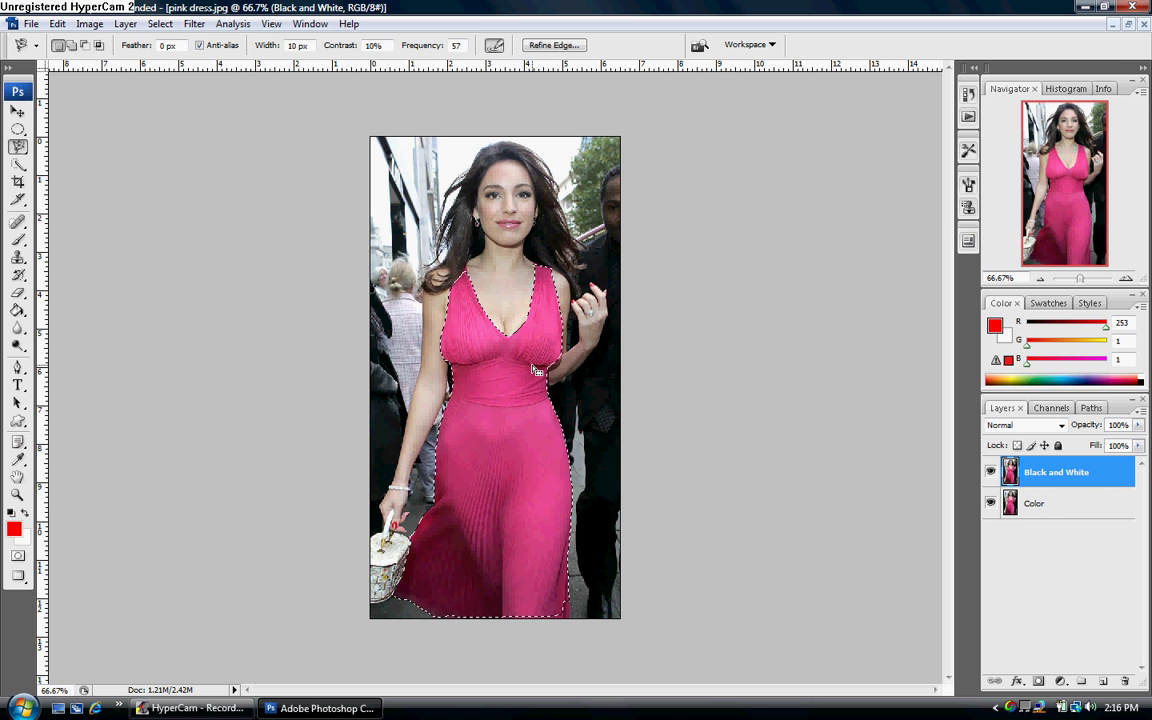
- Try squashing the selected dress to about 77% height with Free Transform, and undo the change
key("ctrl+t")
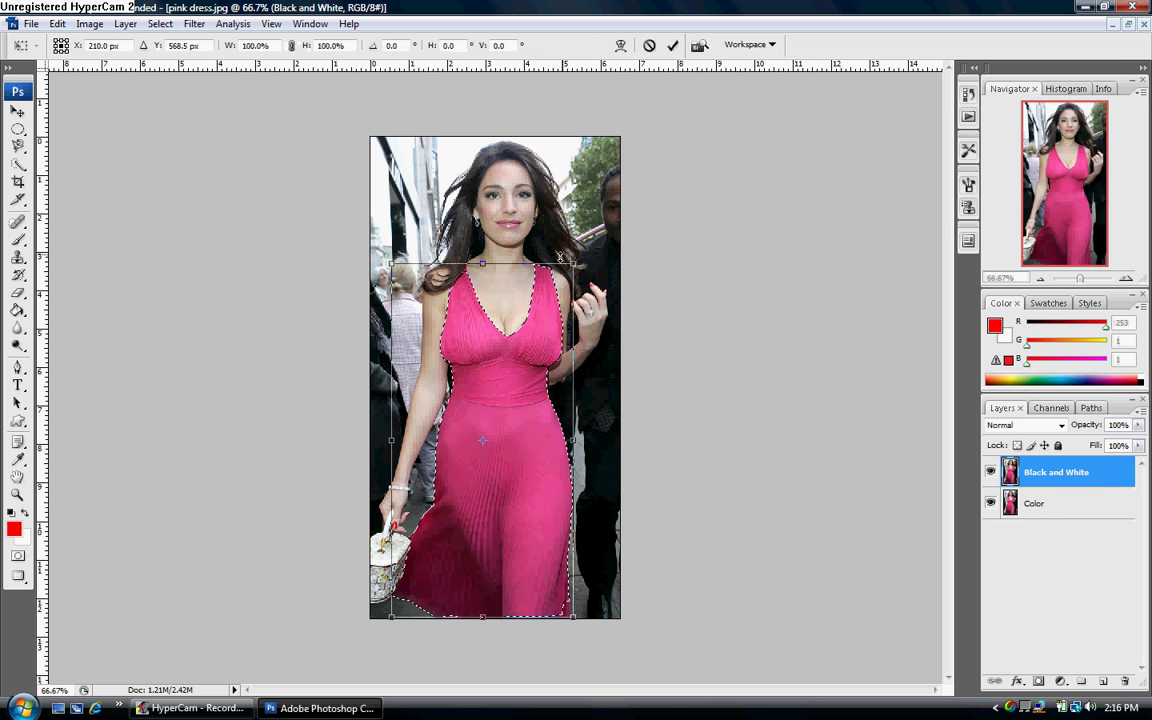
left_click_drag(490, 264, 528, 341)
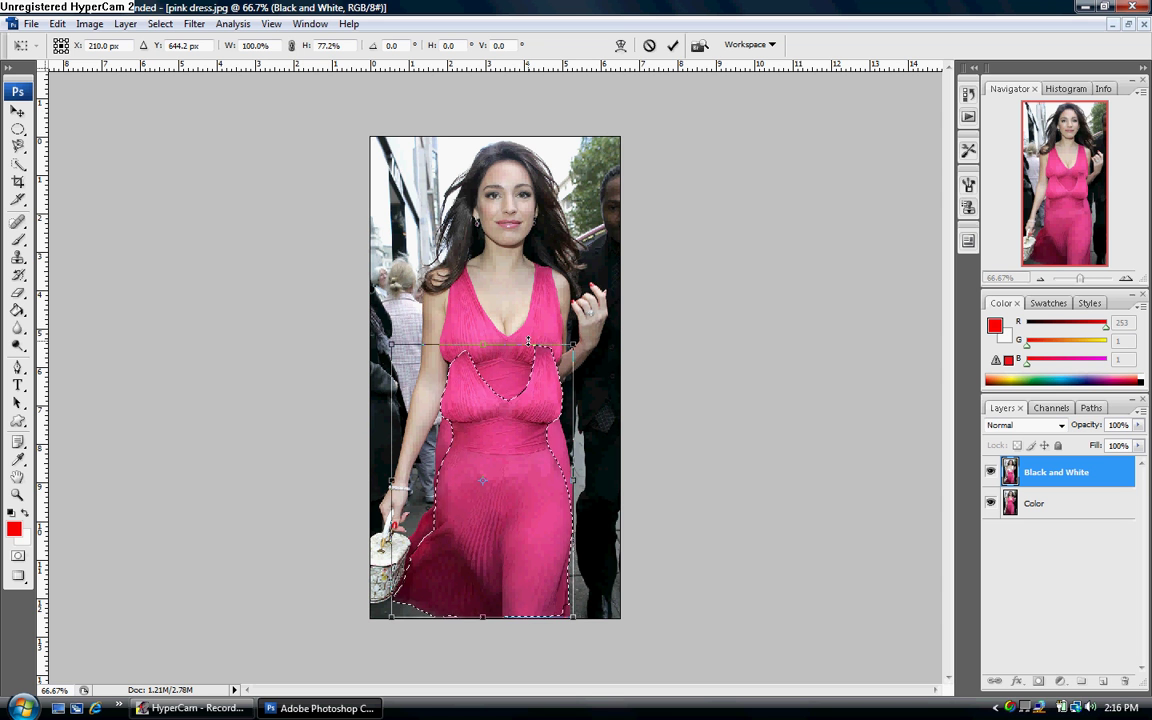
key("Return")
key("ctrl+z")
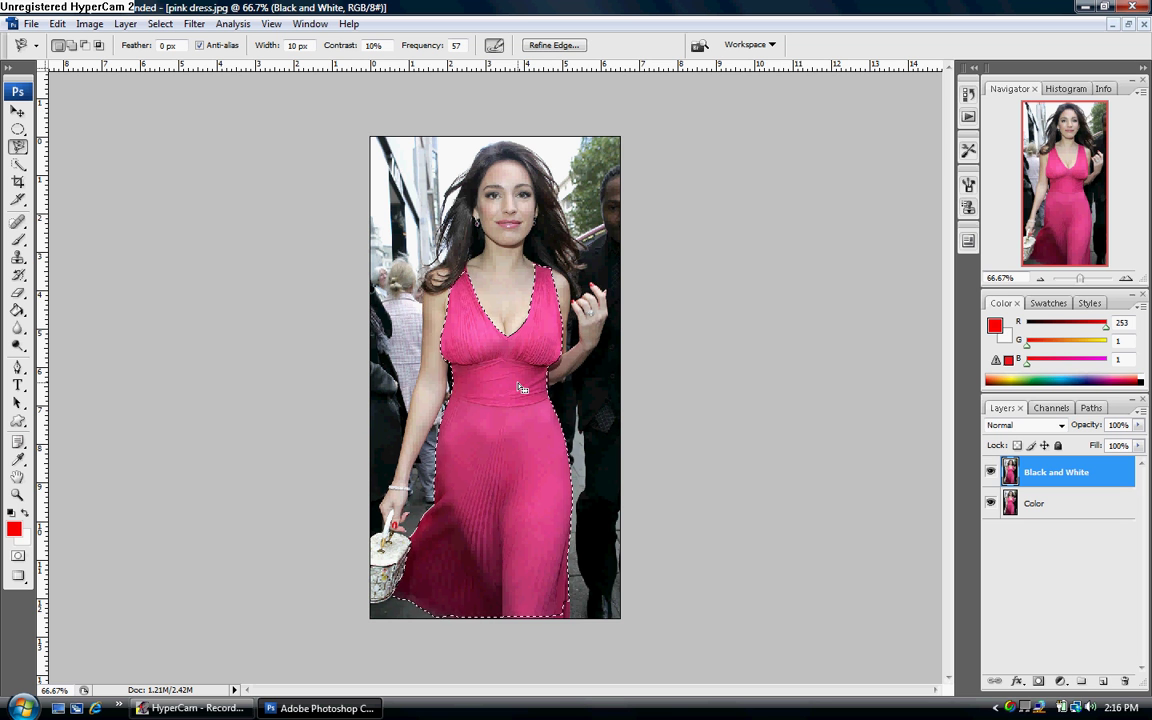
- Save the dress selection as a new channel named "Dress"
left_click(161, 24)
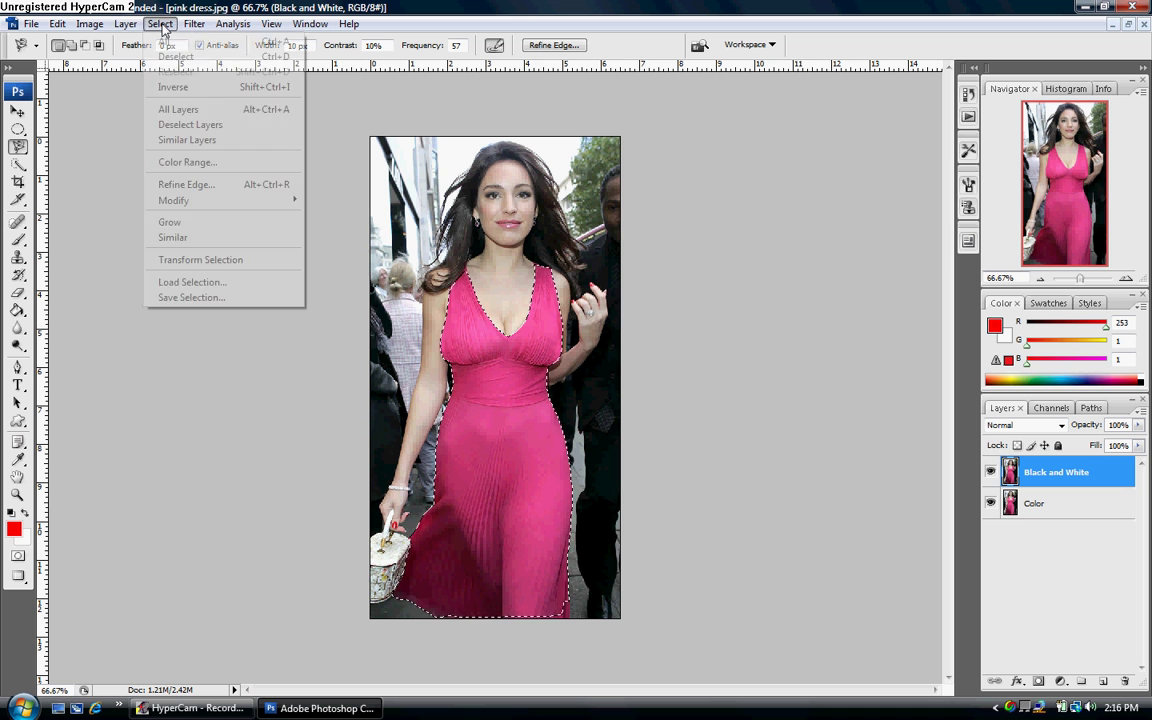
left_click(224, 298)
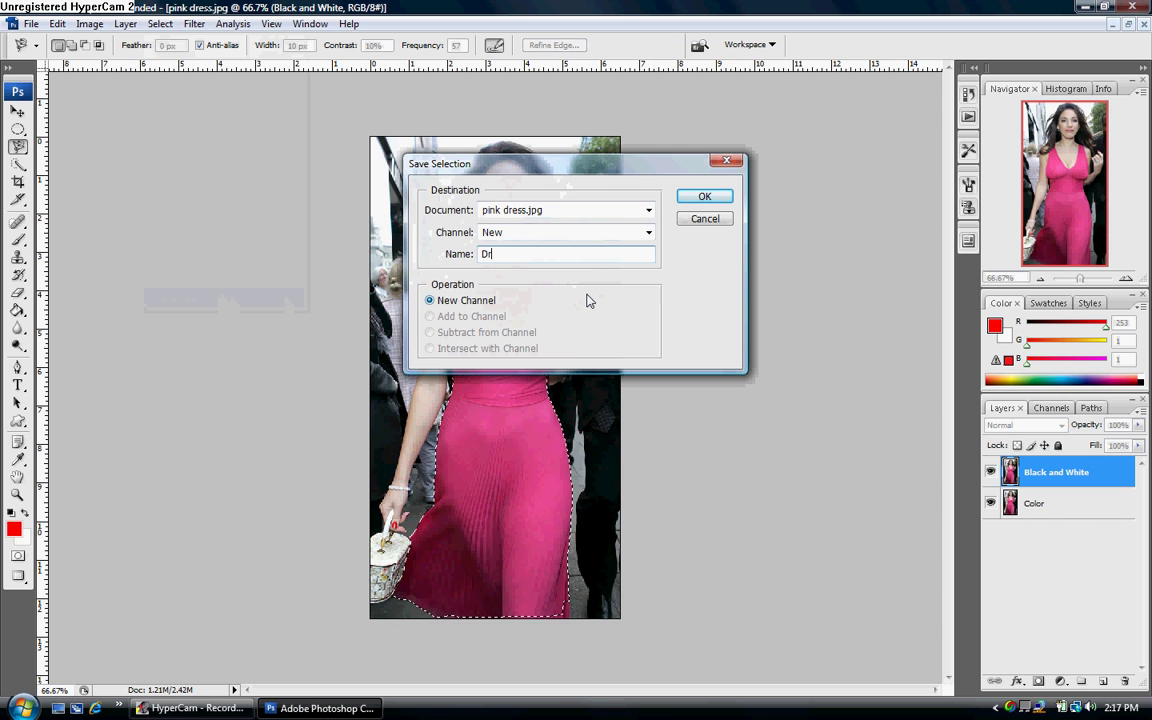
type("Dress")
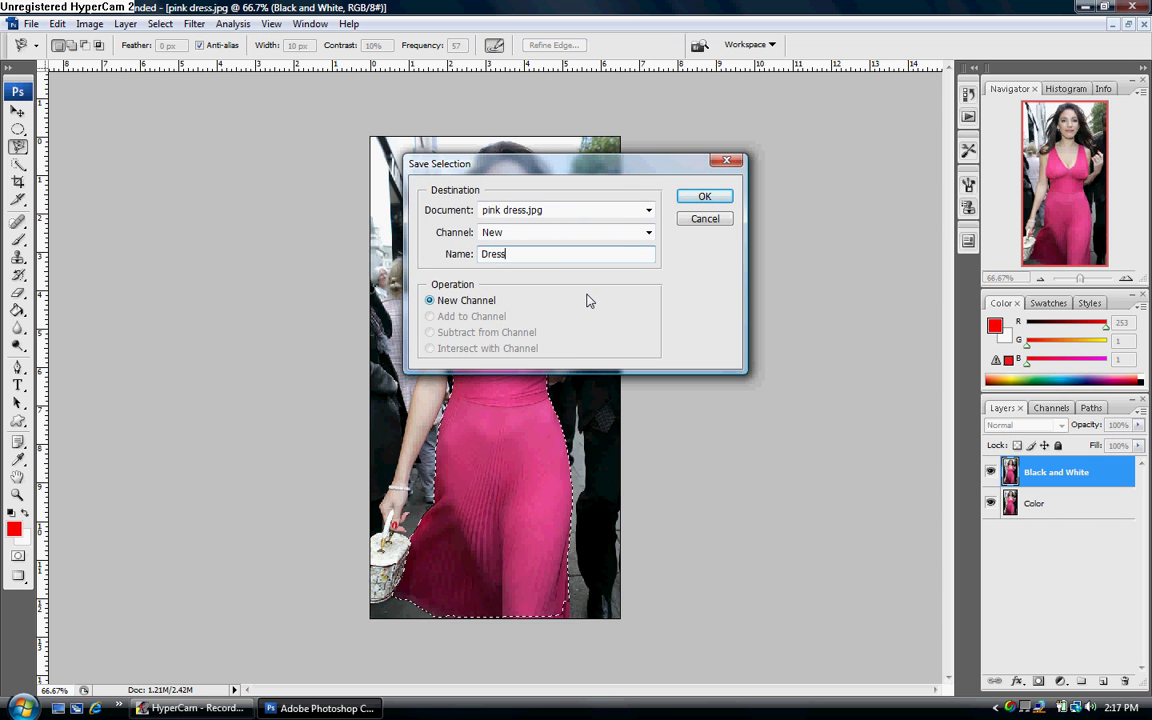
left_click(727, 196)
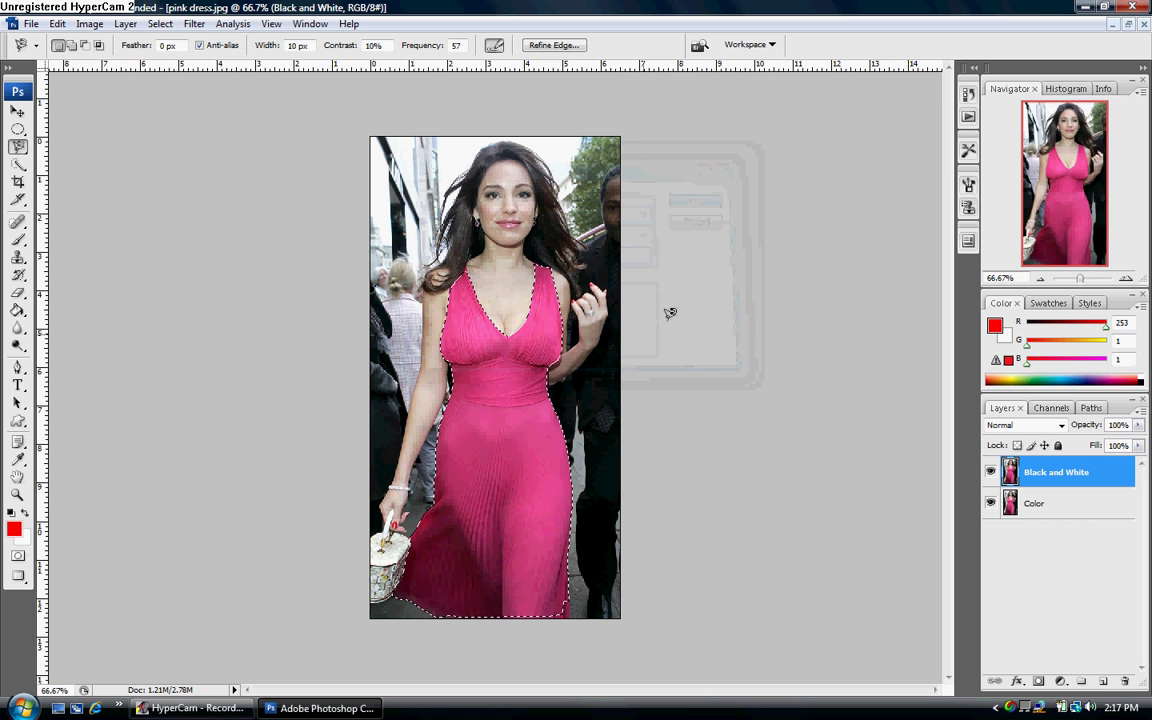
- Switch to the Elliptical Marquee tool and clear the selection around the dress
left_click(17, 113)
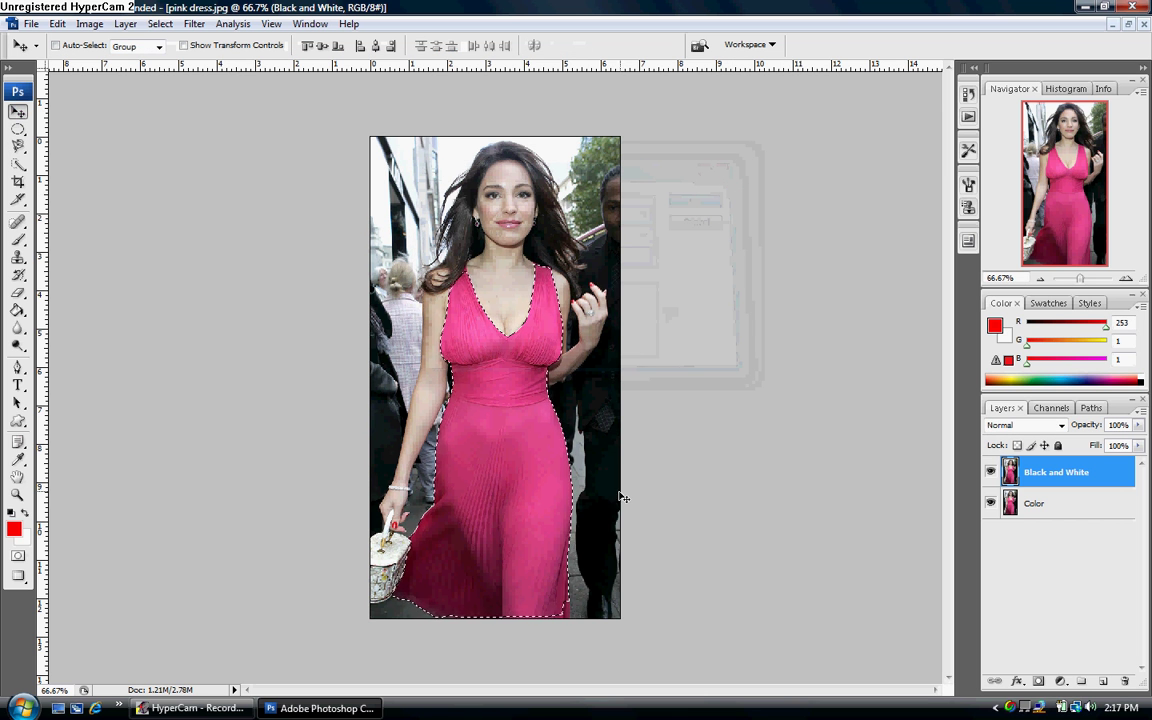
left_click(17, 129)
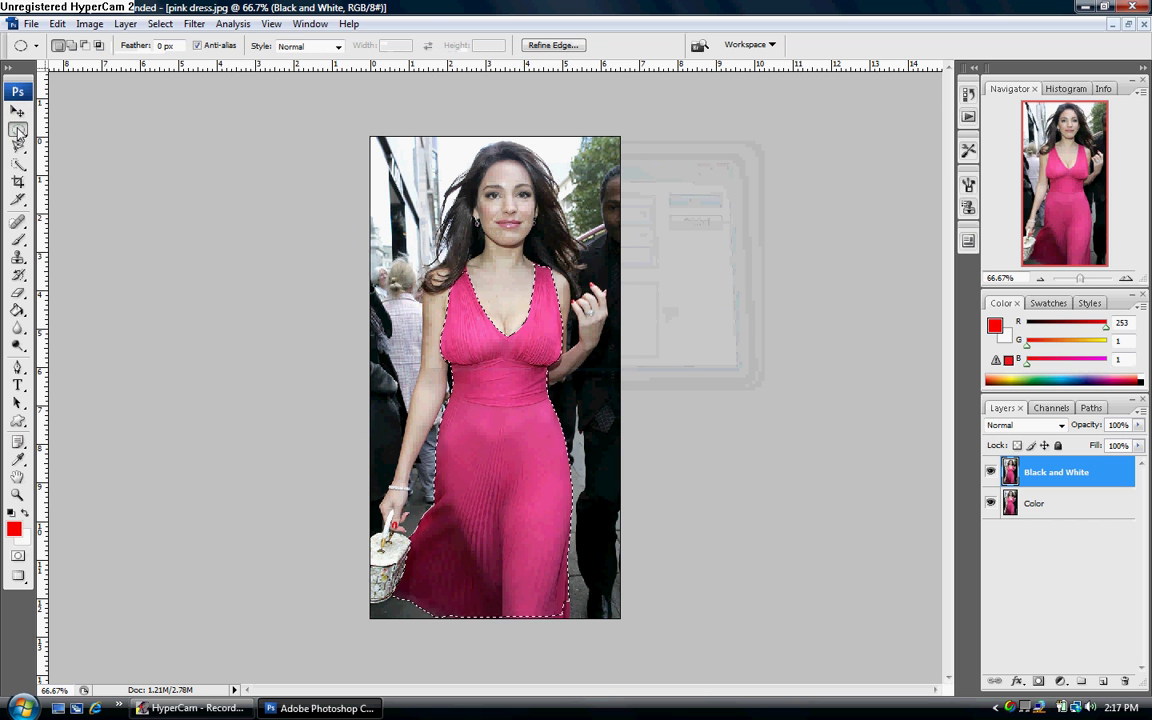
left_click(567, 462)
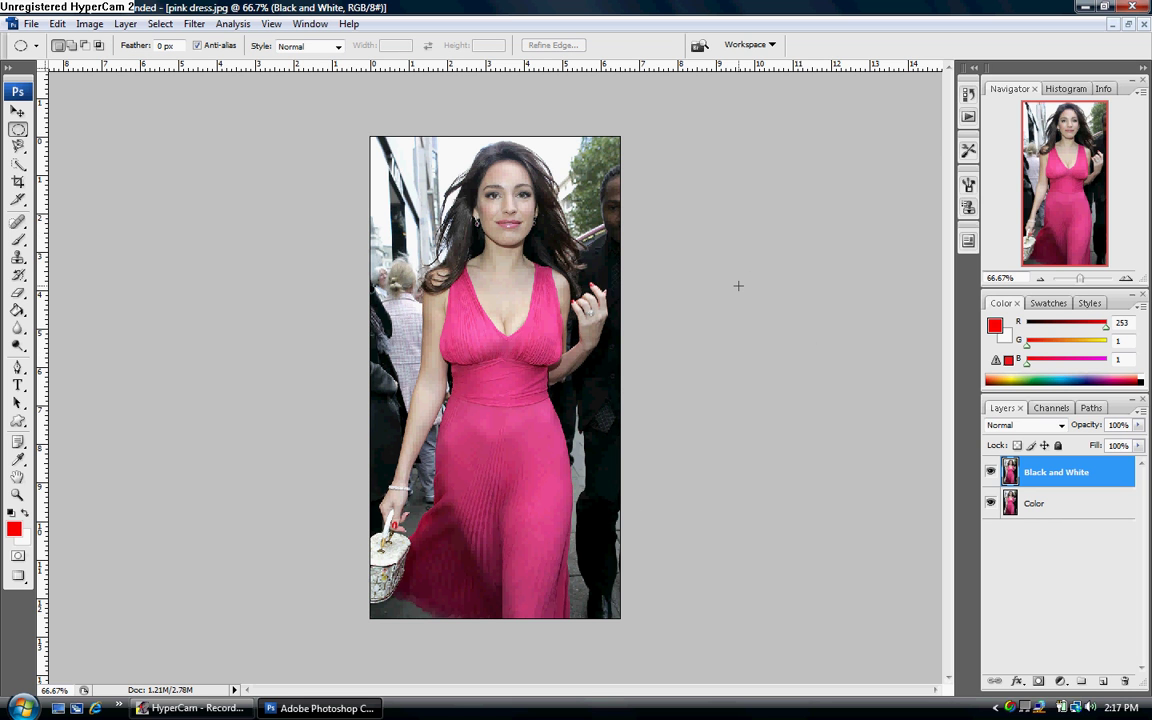
- Load the saved Dress channel as a new selection
left_click(153, 26)
left_click(211, 287)
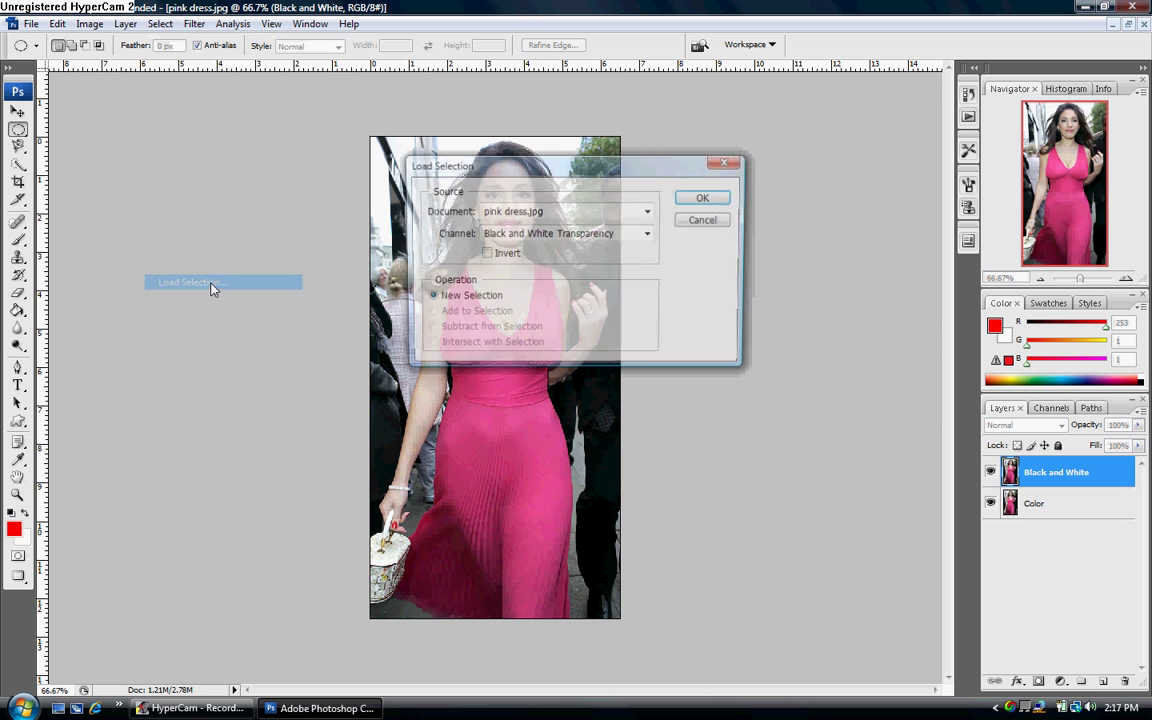
left_click(648, 234)
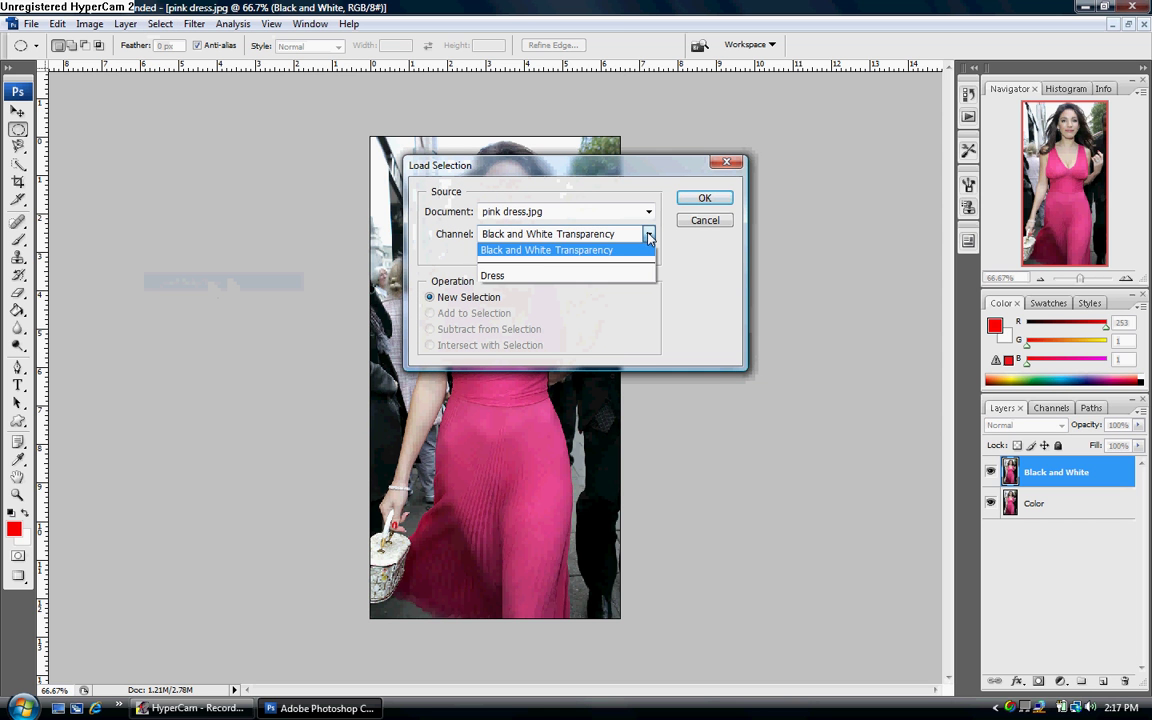
left_click(500, 275)
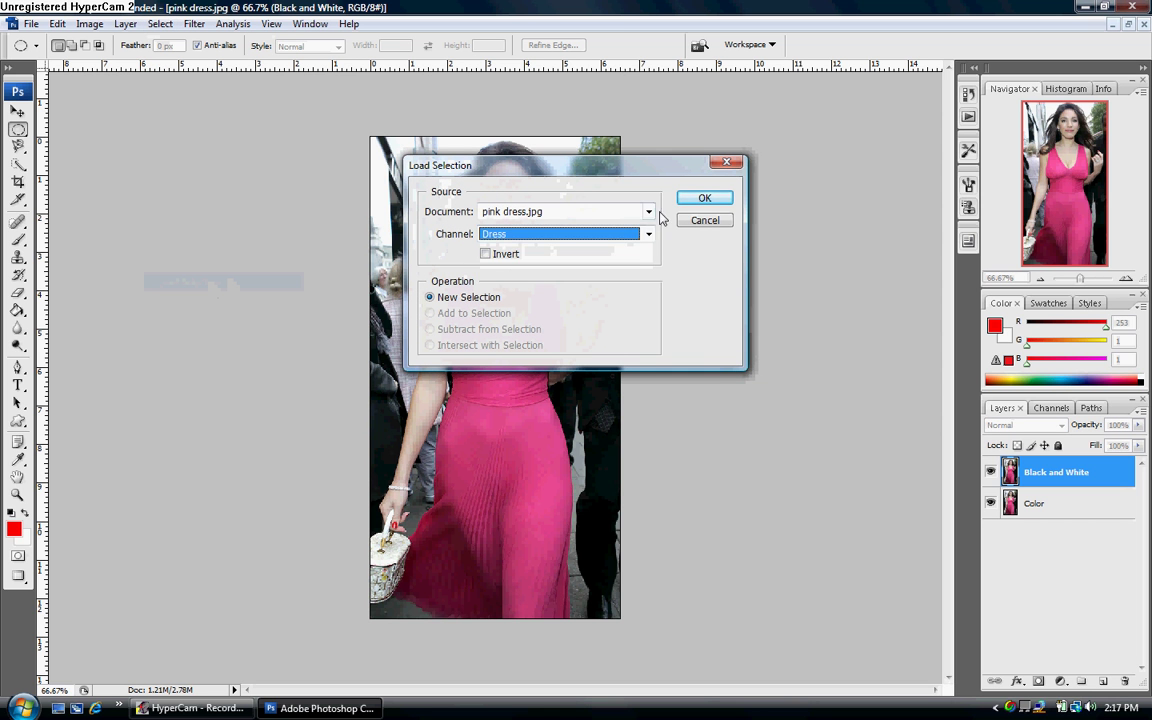
left_click(702, 197)
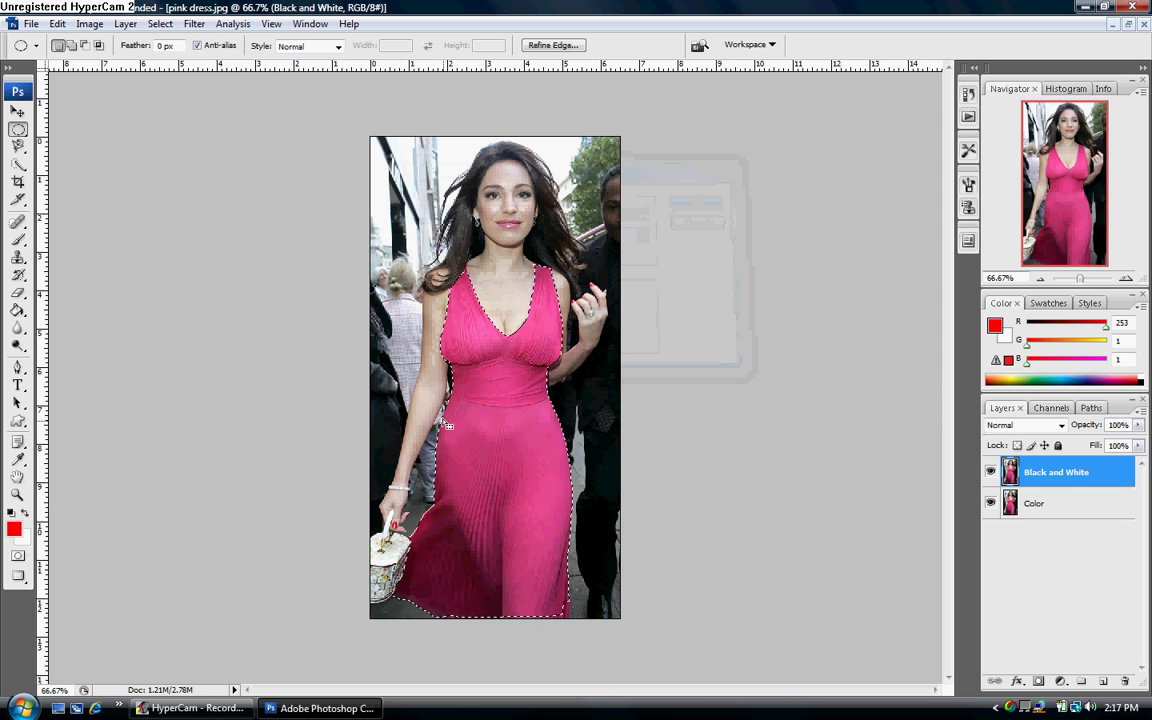
- Try shifting the loaded selection outline off the dress, undo the shift, and deselect
mouse_move(448, 426)
left_mouse_down()
mouse_move(553, 390)
mouse_move(547, 442)
mouse_move(488, 427)
mouse_move(462, 351)
mouse_move(428, 398)
left_mouse_up()
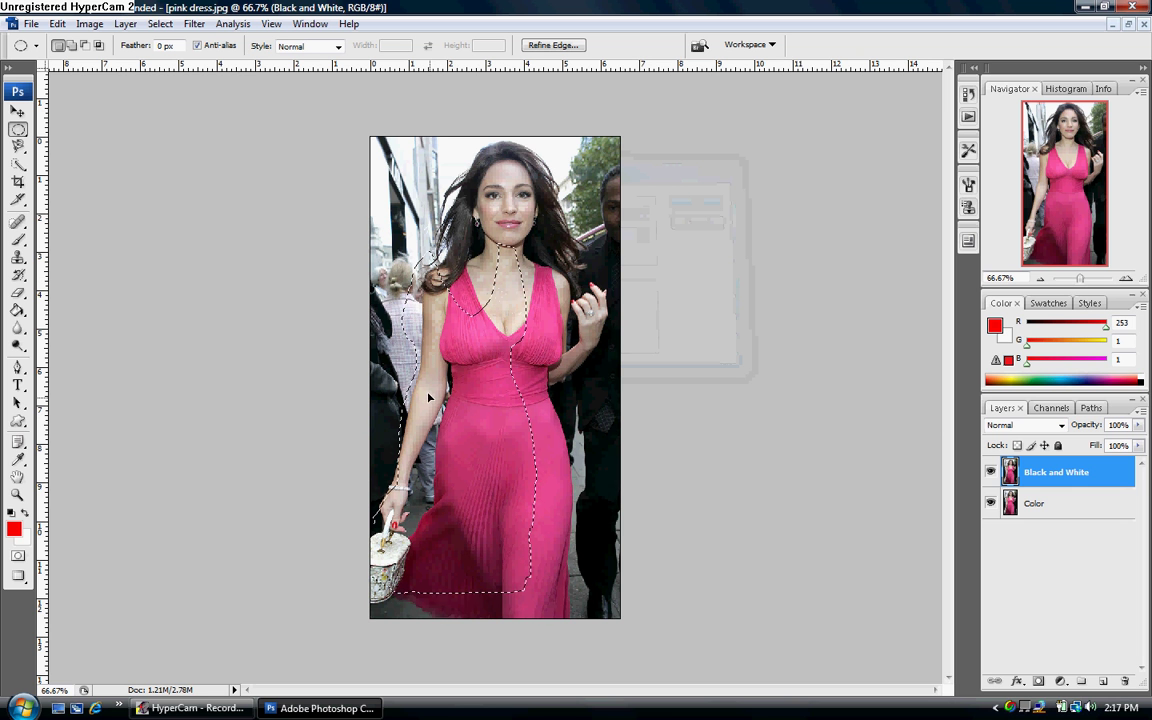
key("ctrl+z")
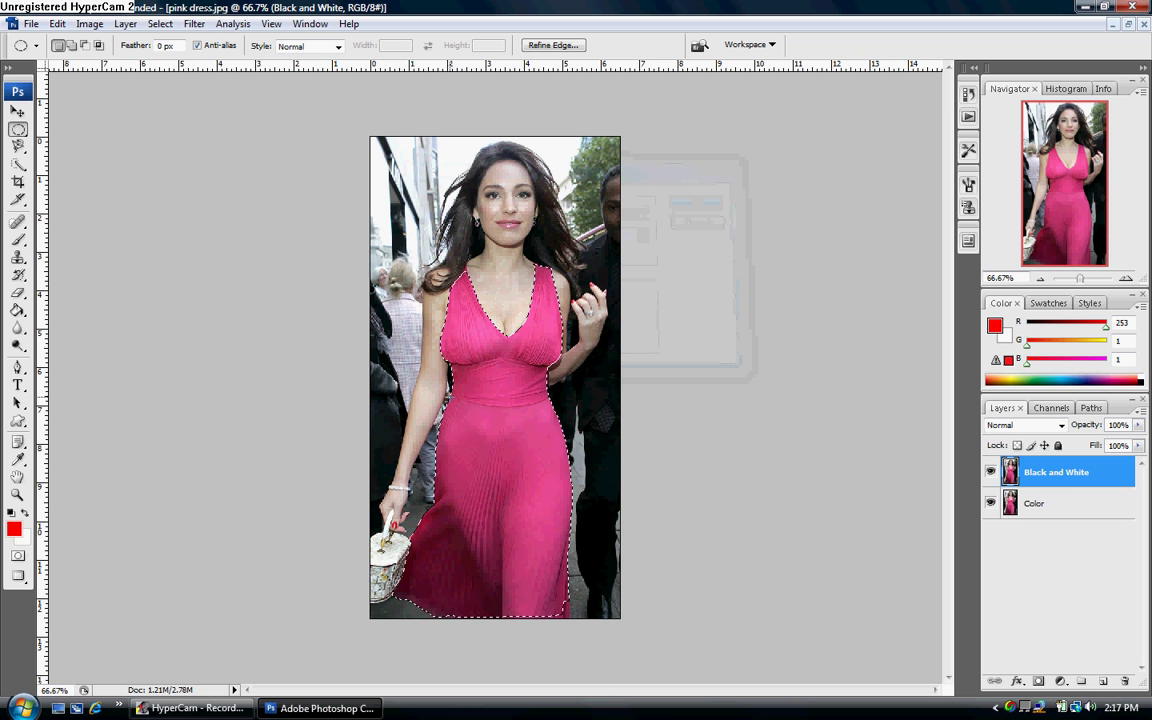
key("ctrl+d")
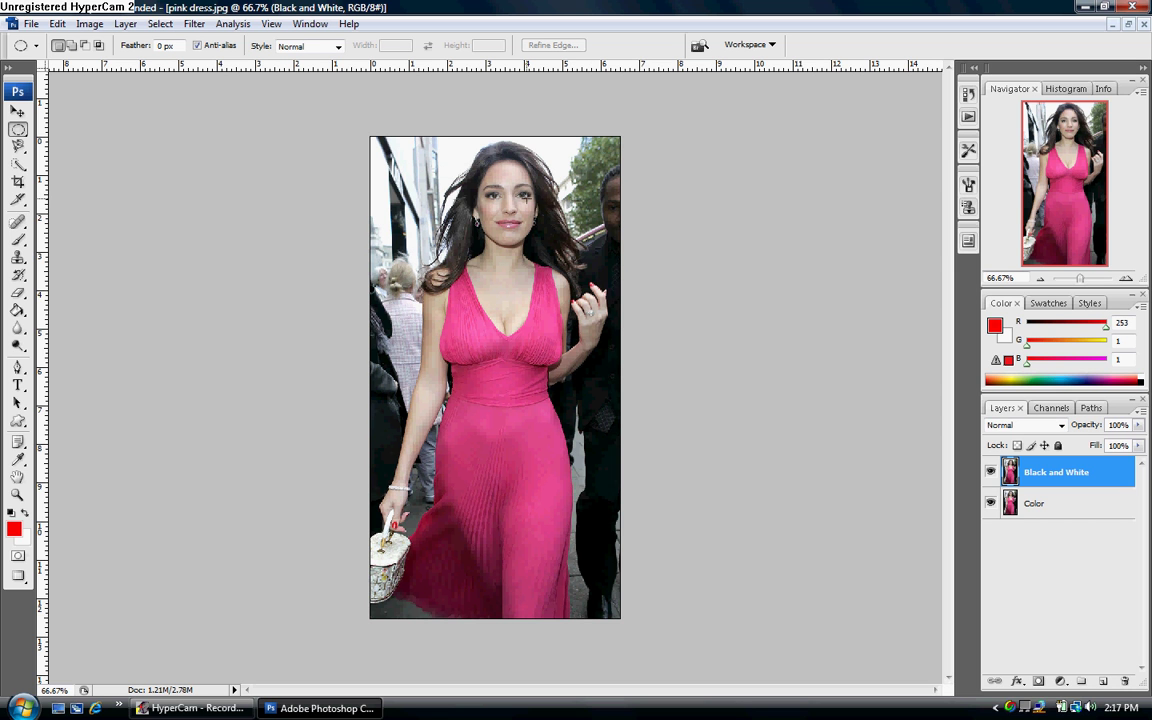
- Apply the Black & White adjustment with preset None to the Black and White layer
left_click(90, 24)
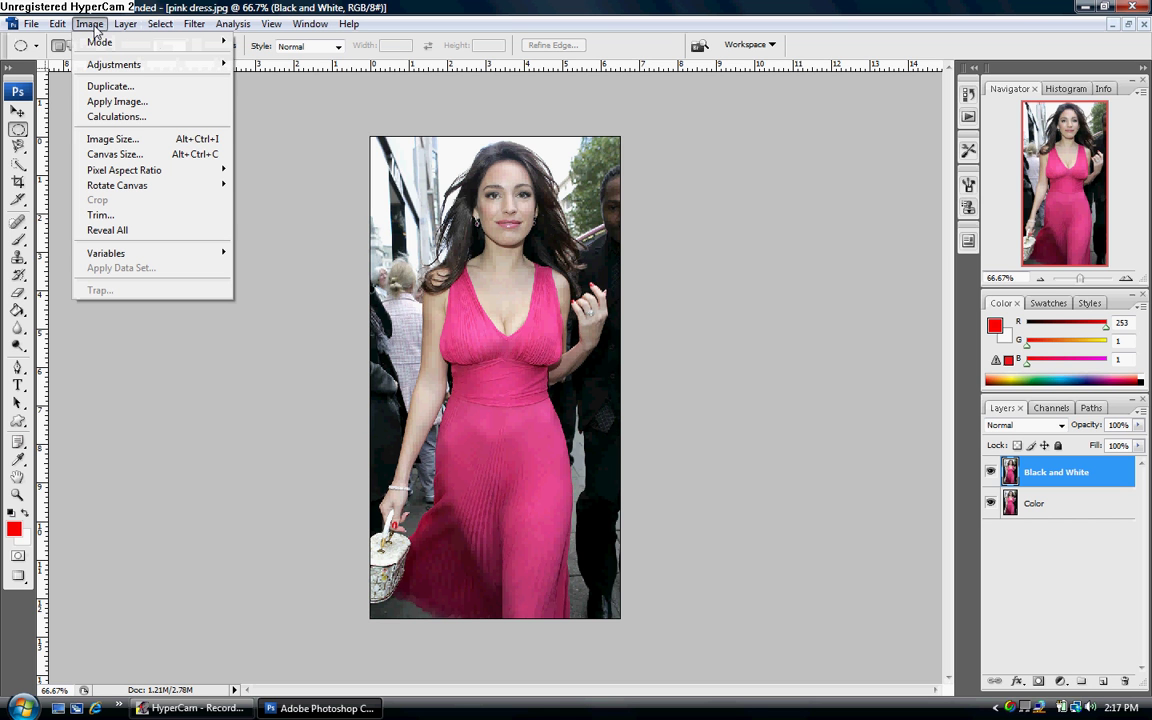
mouse_move(104, 65)
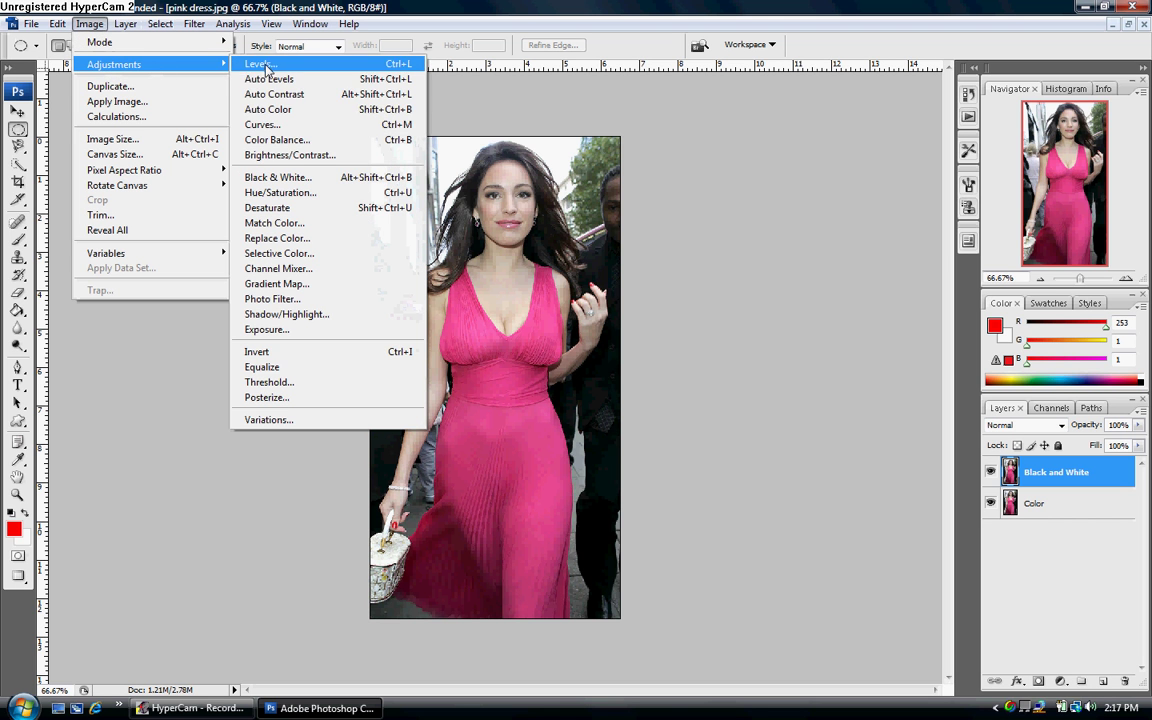
left_click(280, 178)
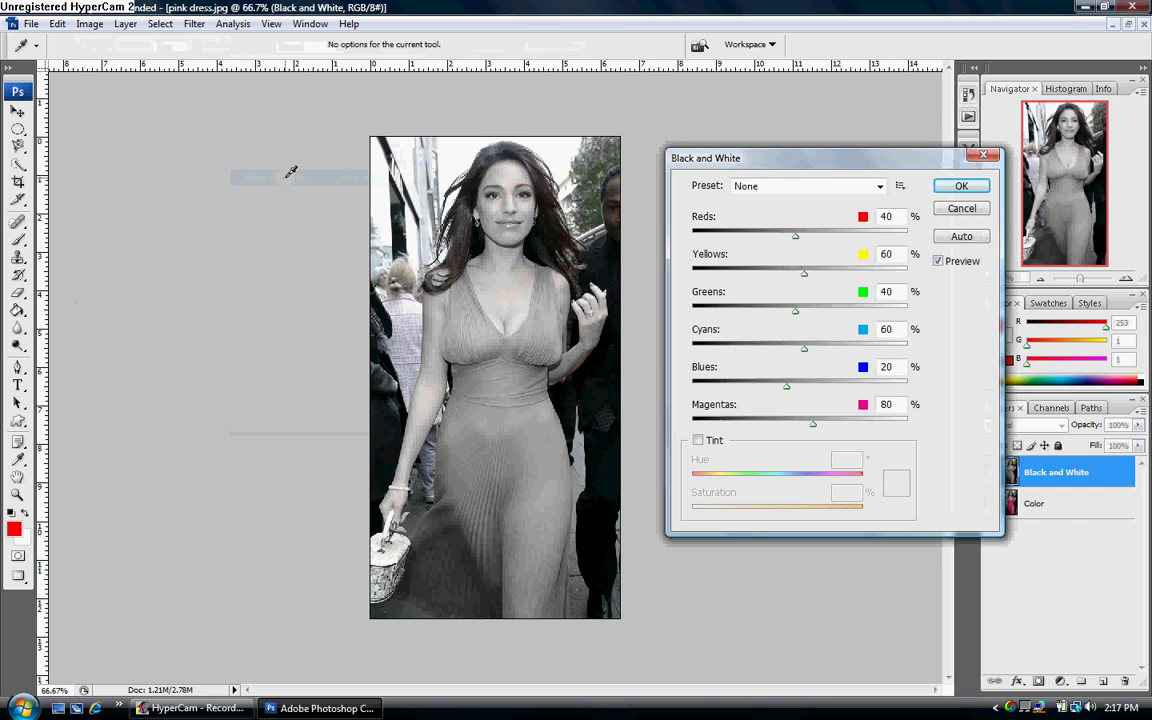
left_click(960, 187)
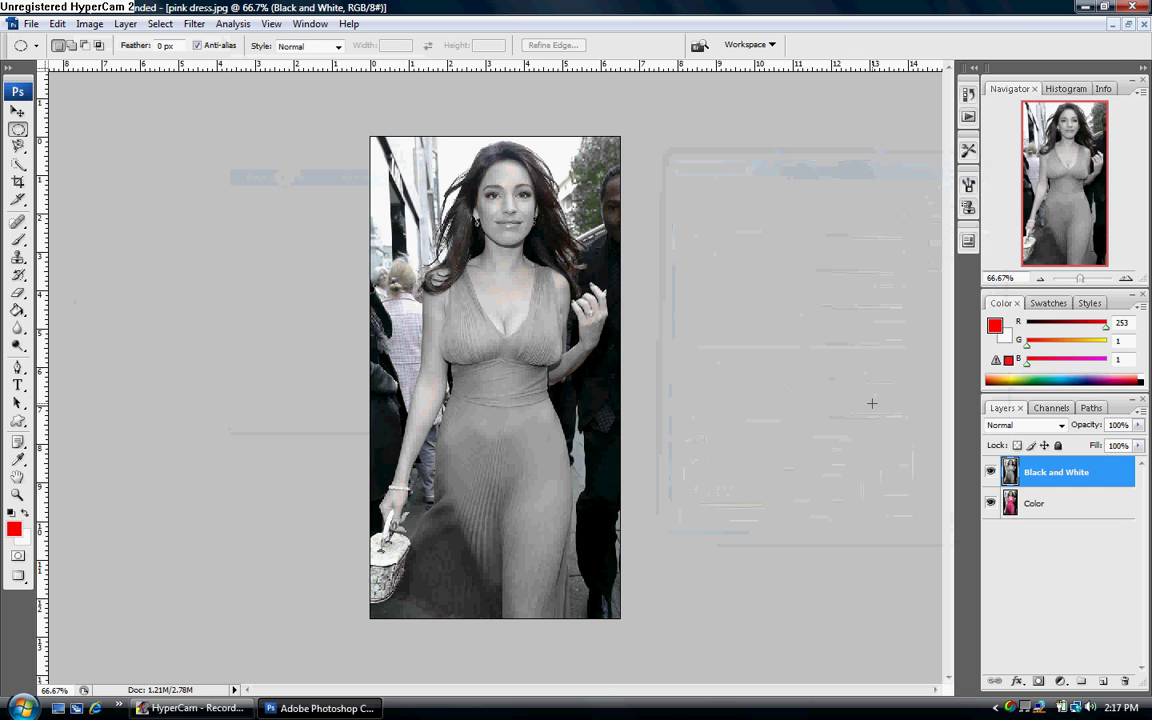
- Load the saved Dress channel as a new selection
left_click(156, 28)
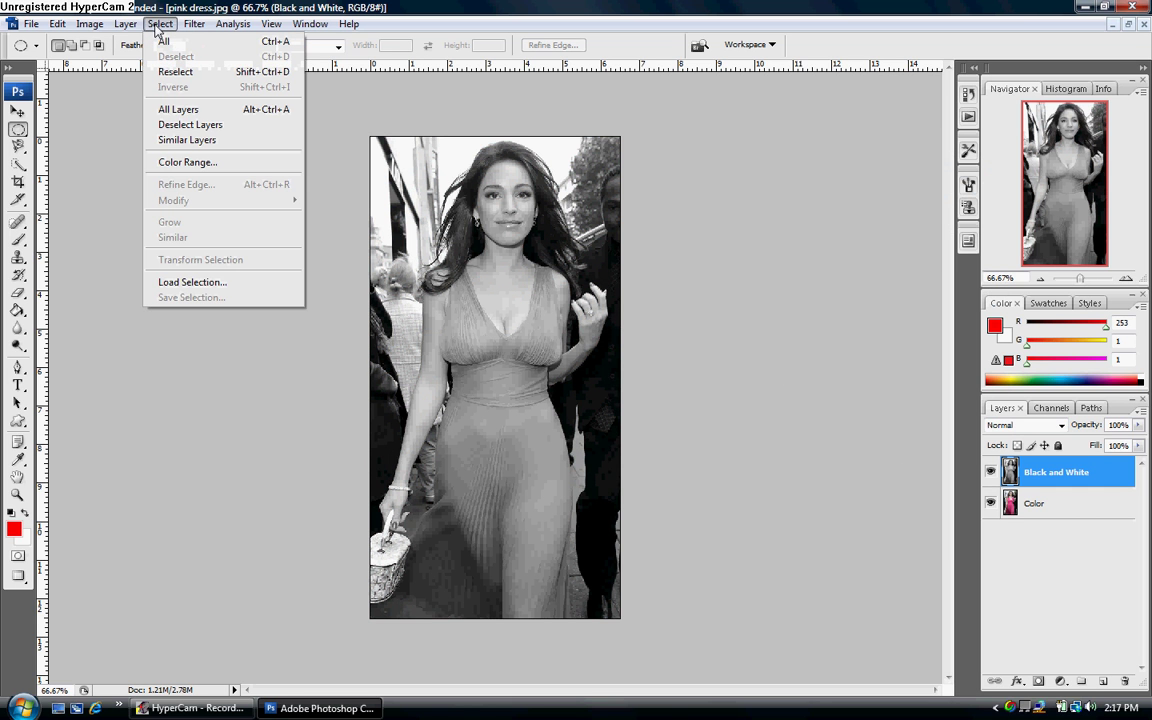
left_click(211, 286)
left_click(629, 237)
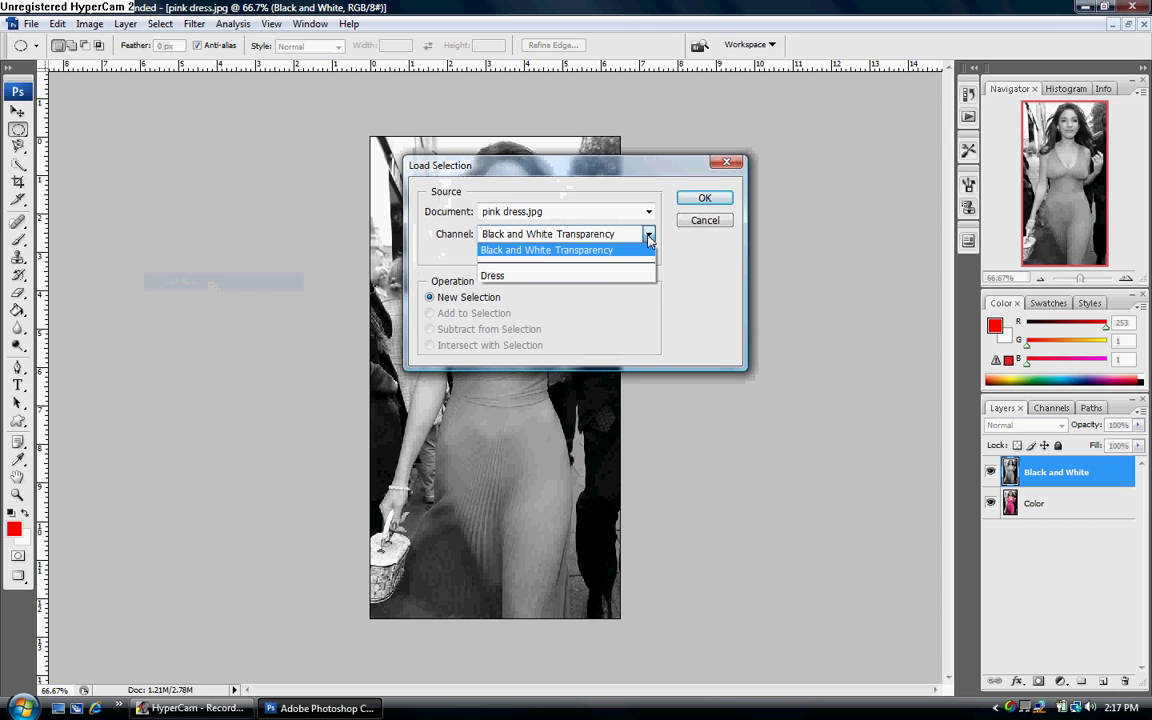
left_click(519, 276)
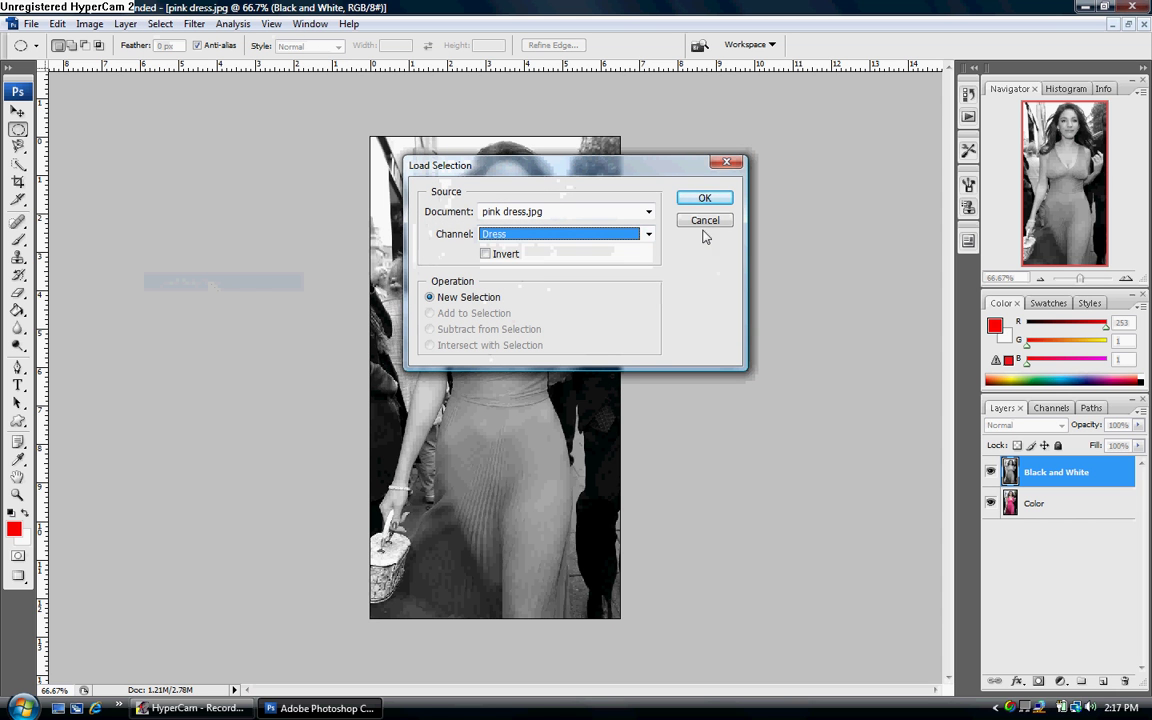
left_click(704, 198)
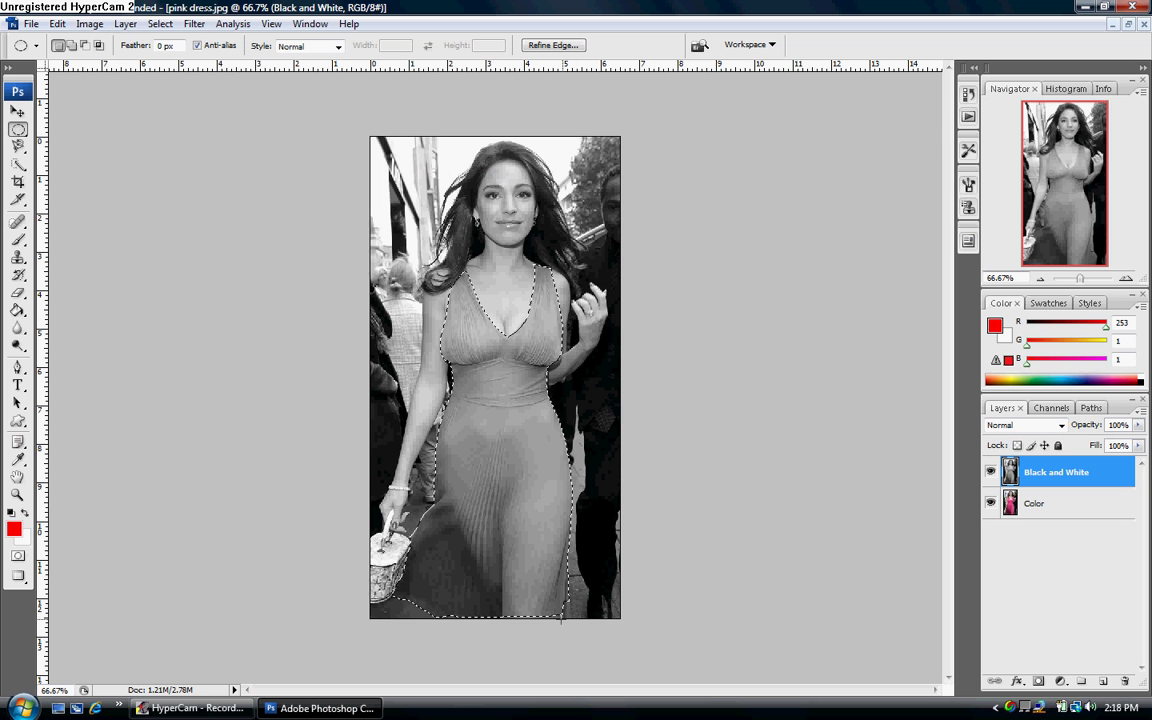
- Compare against the Color layer by toggling the Black and White layer, and delete the selected dress area from the Black and White layer
left_click(991, 472)
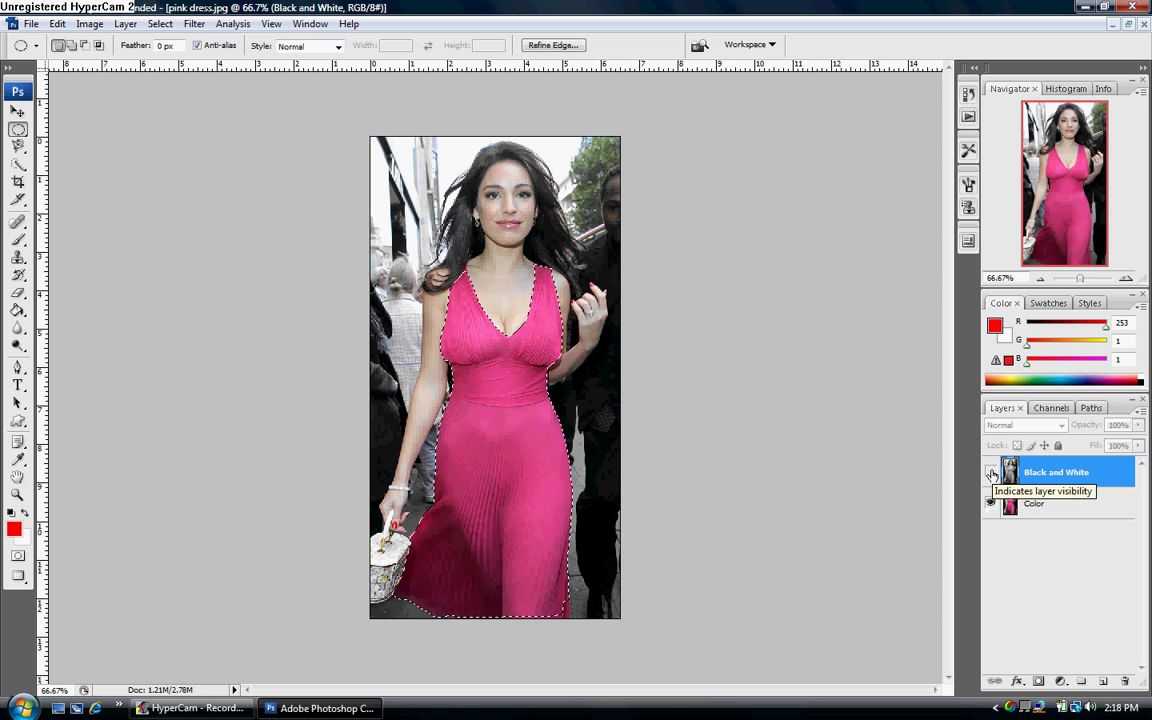
left_click(991, 472)
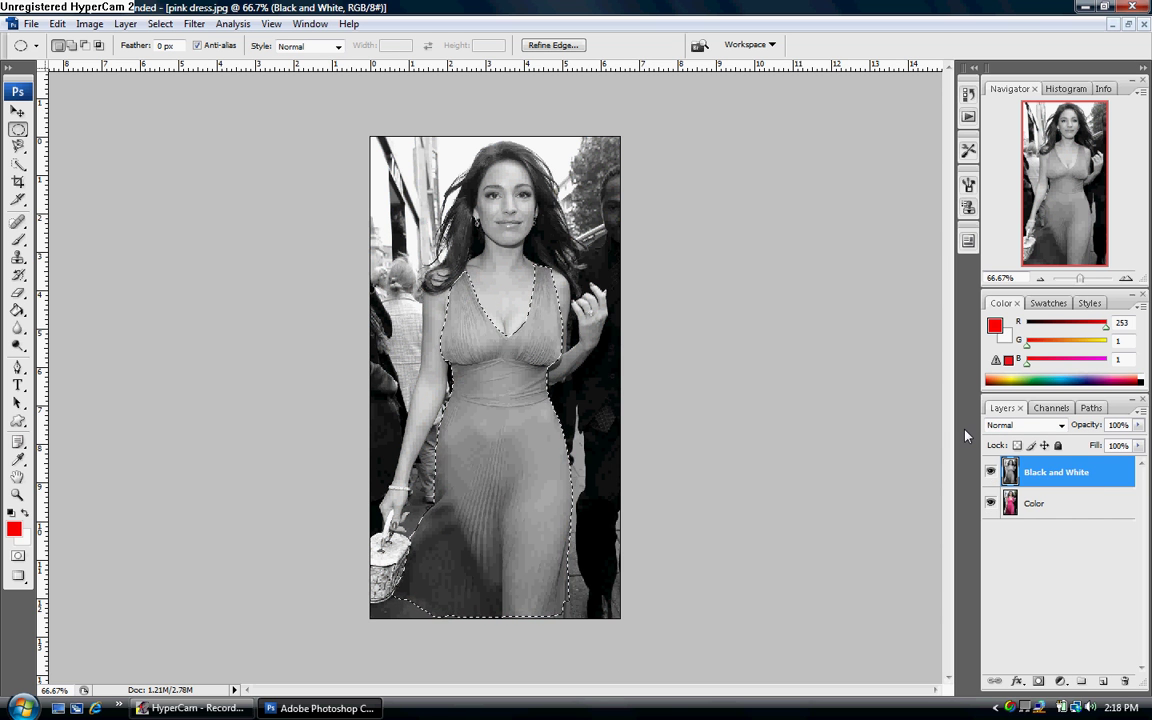
key("Delete")
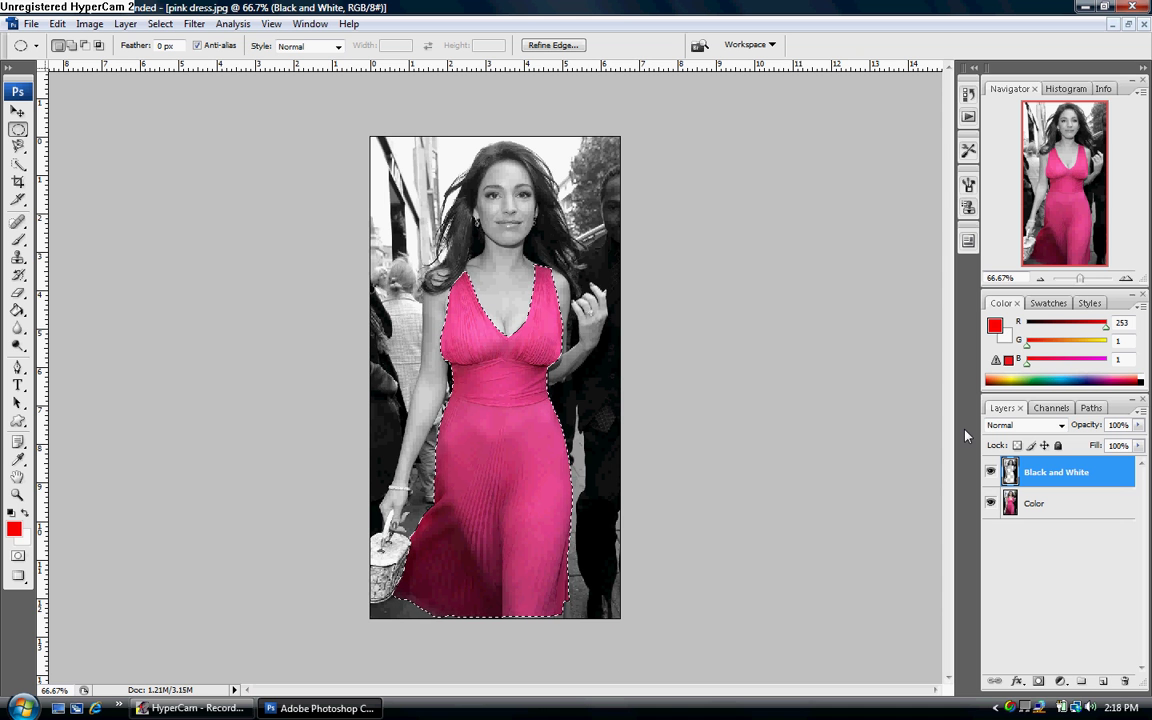
- Inspect the dress cutout by temporarily hiding the Color layer, and deselect the dress outline
left_click(1048, 505)
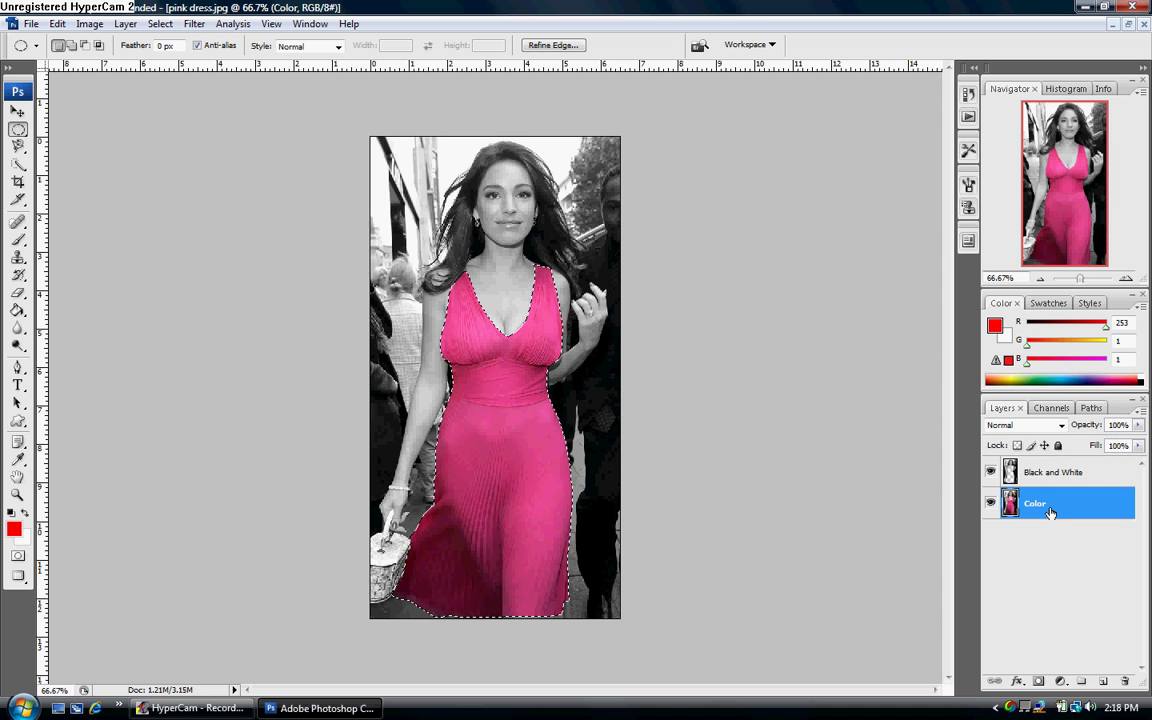
left_click(990, 503)
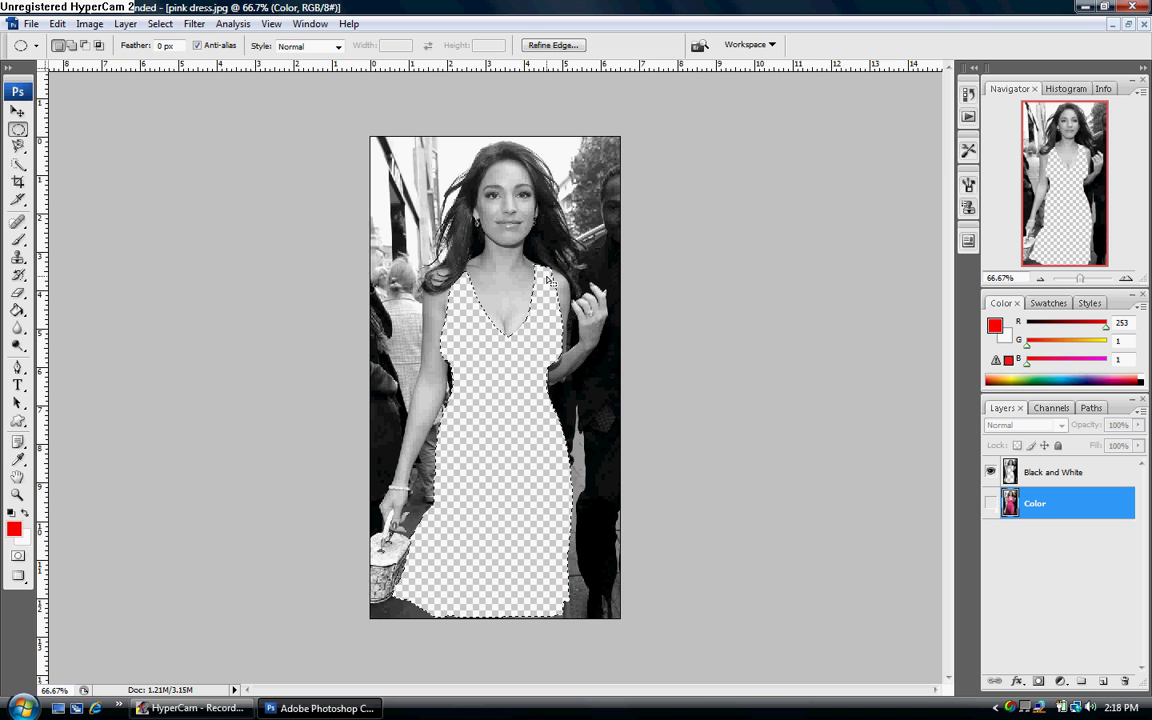
left_click(990, 503)
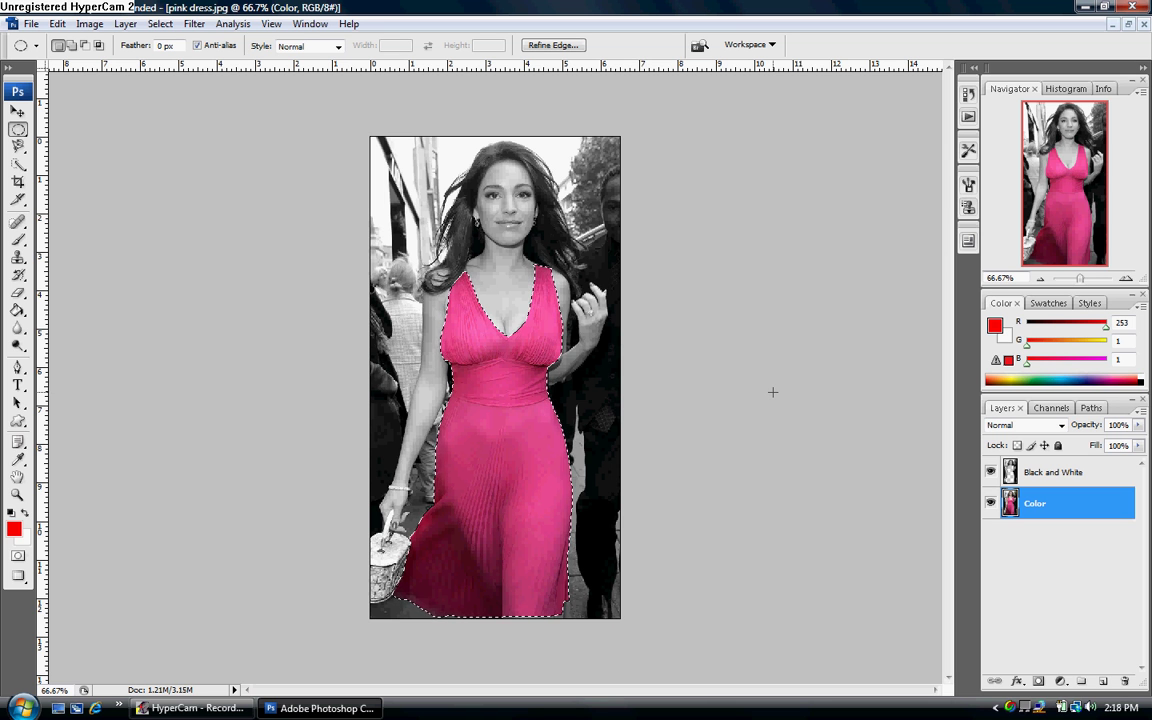
left_click(282, 193)
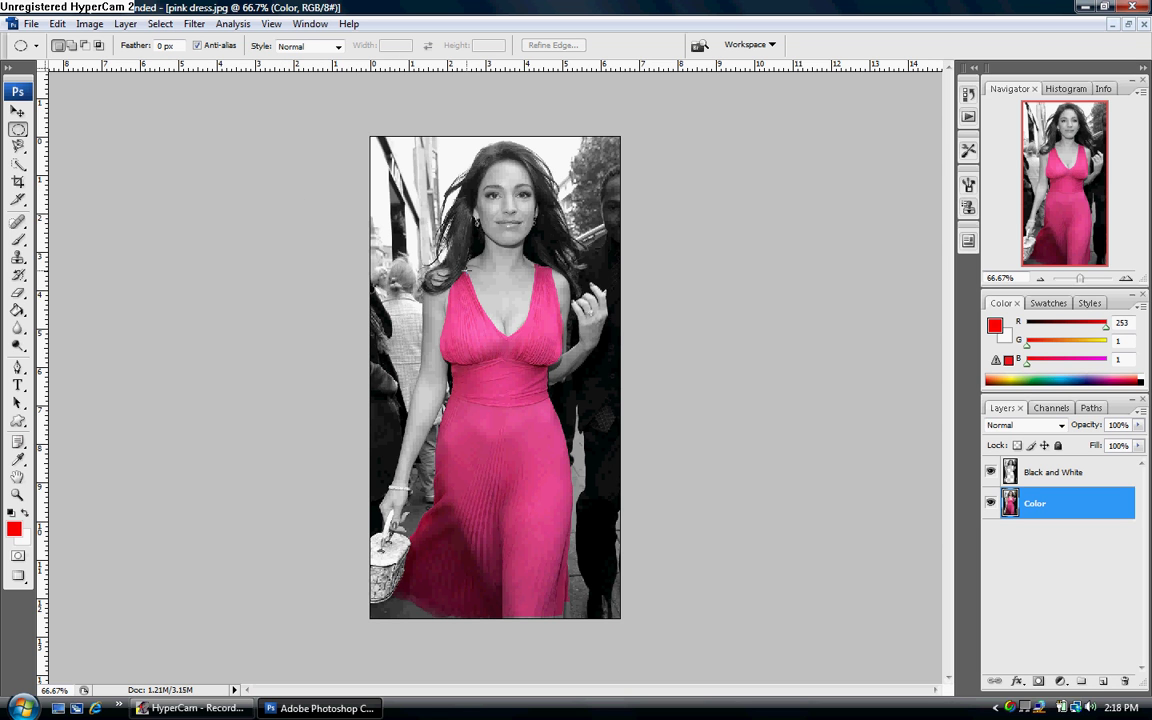
- Select the Black and White layer and activate the Eraser tool for touching up the dress edges around the shoulders
left_click(1029, 474)
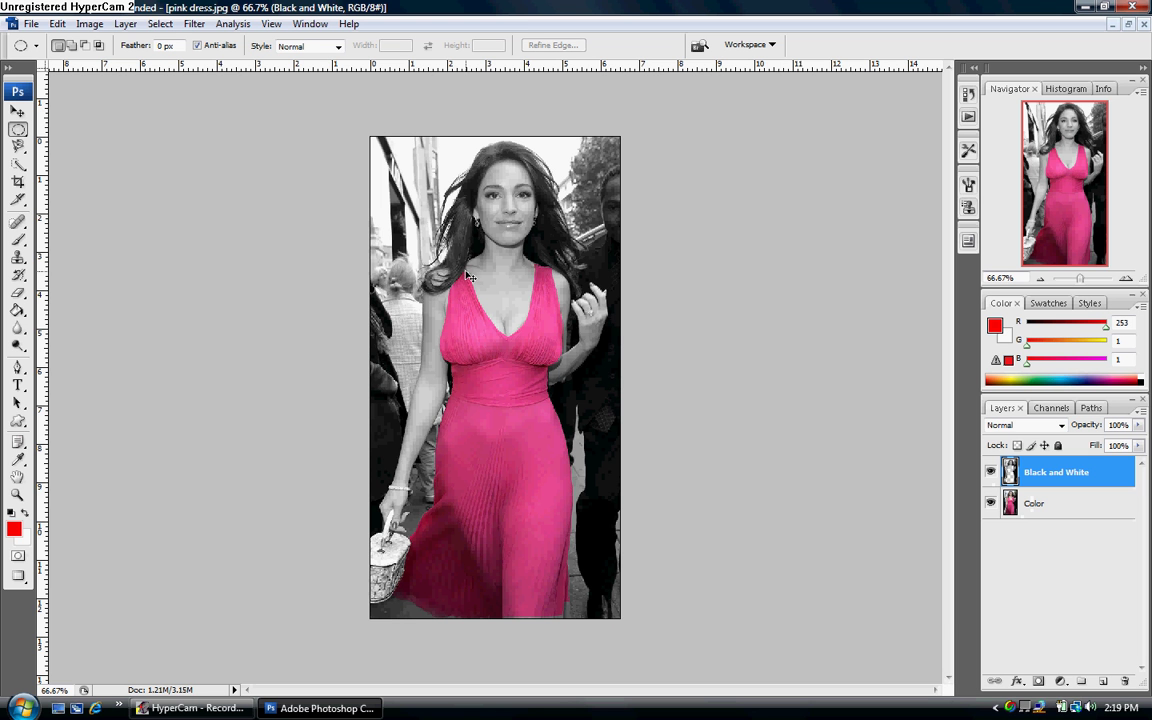
key("ctrl+plus")
key("ctrl+plus")
key("ctrl+plus")
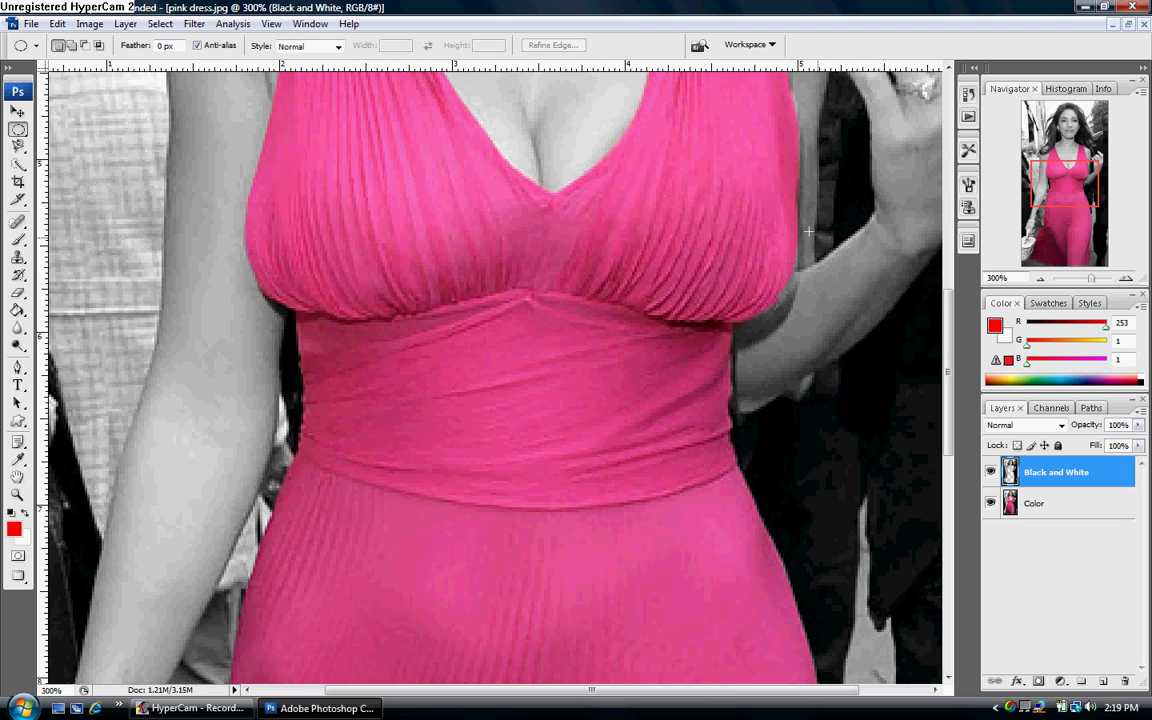
scroll(940, 327, "up", 2)
left_click_drag(938, 291, 938, 189)
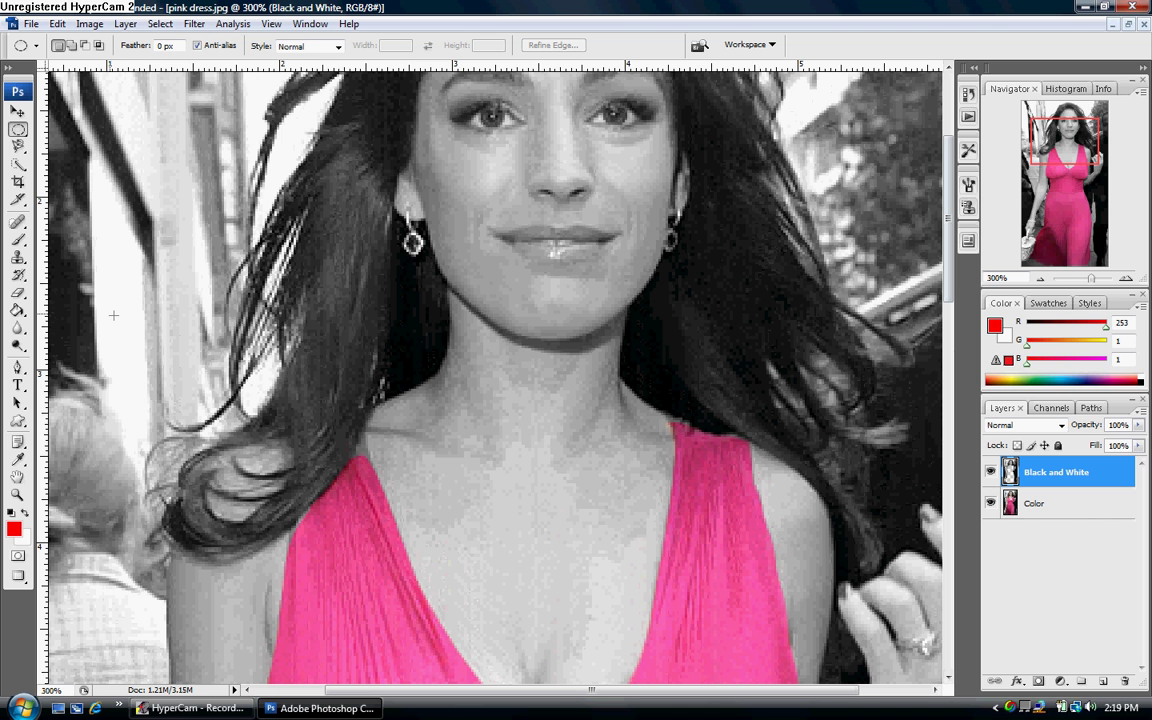
left_click(18, 293)
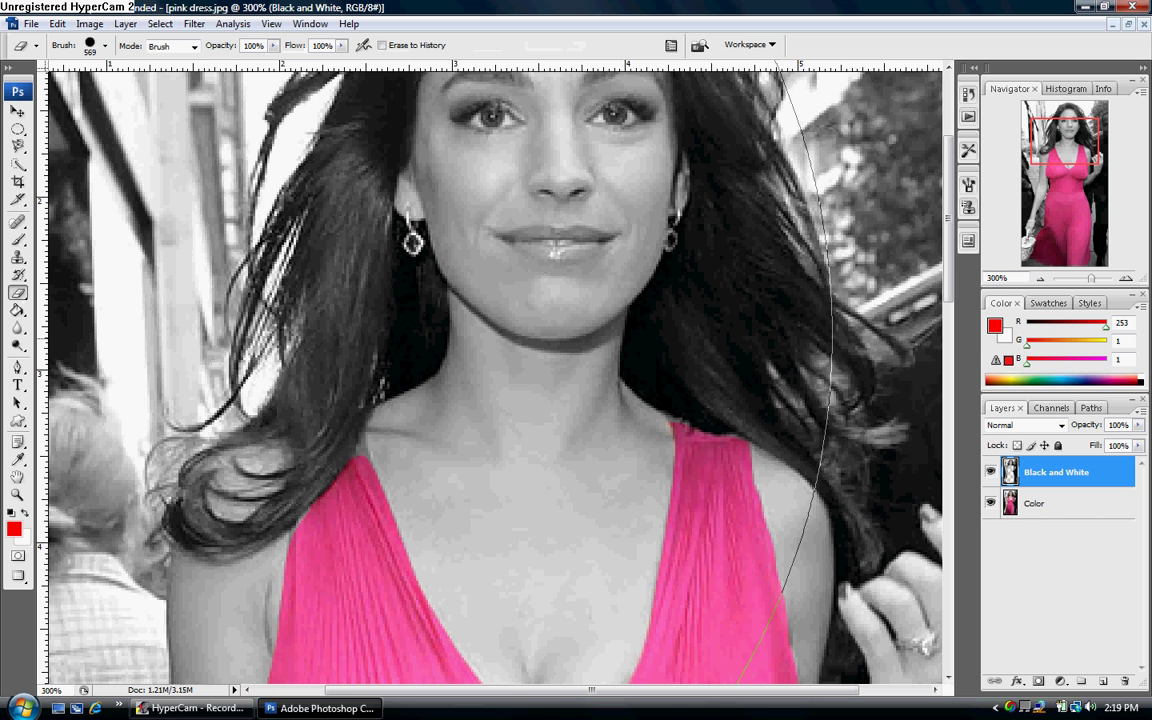
- Try erasing around the face and neck with the 569 px brush and a 158 px brush, undoing each erasure
left_click(45, 370)
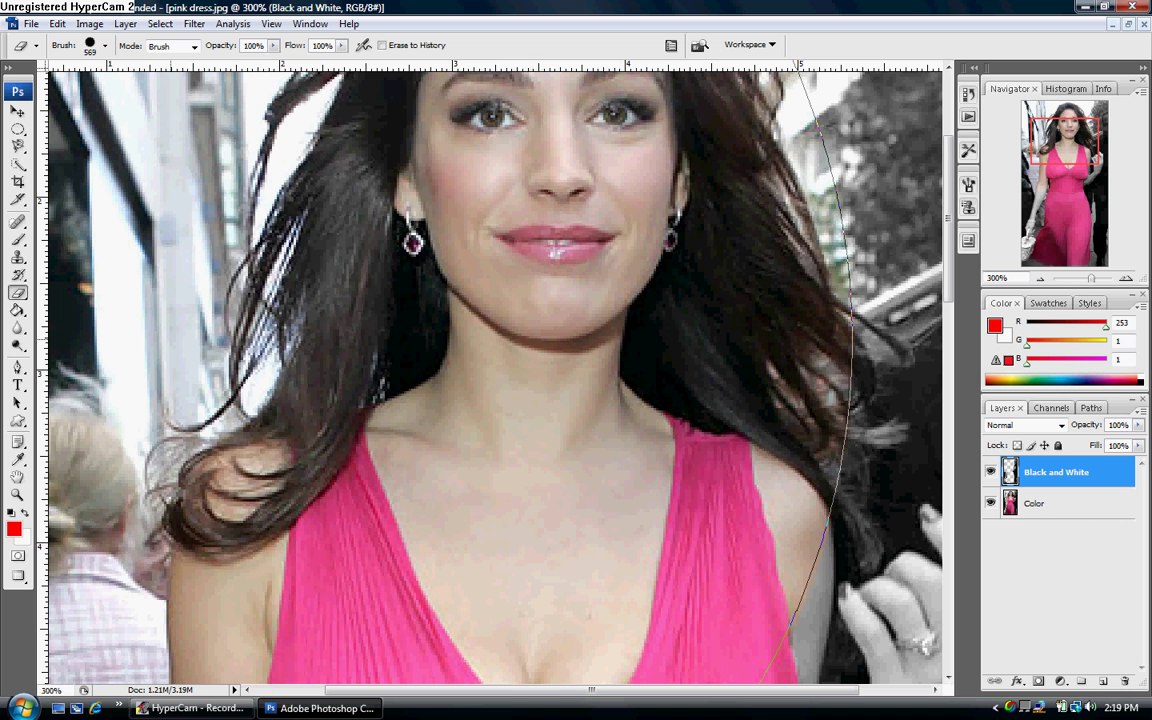
key("ctrl+z")
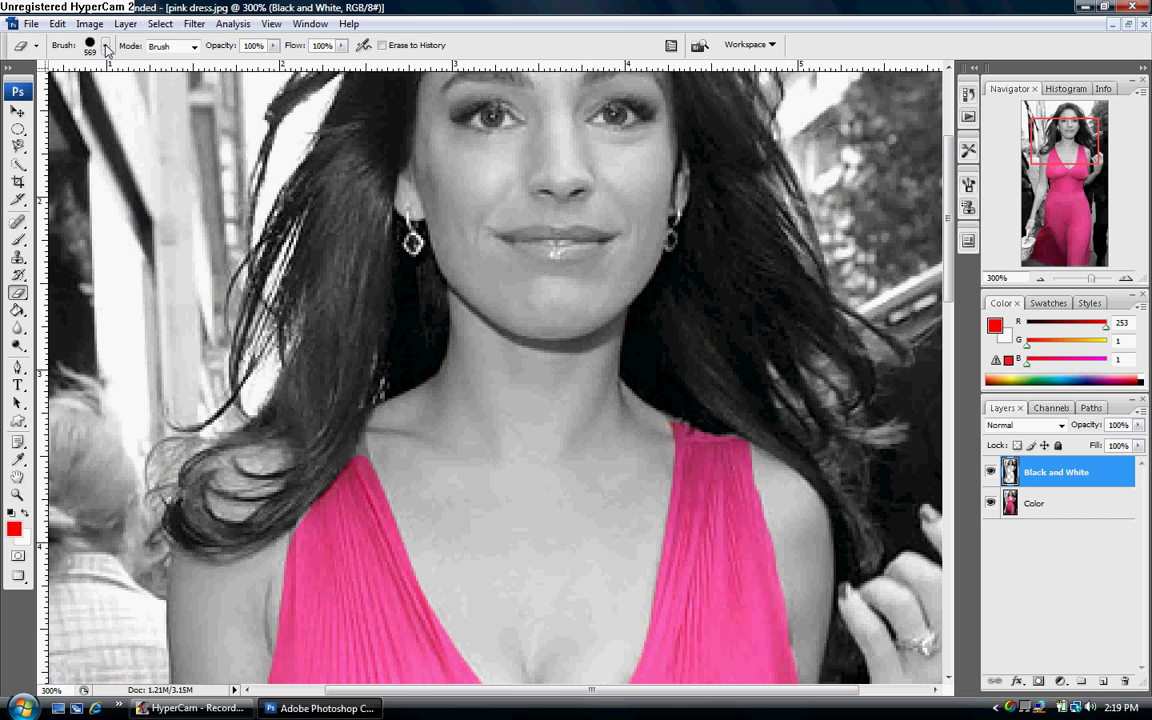
left_click(105, 47)
left_click_drag(163, 91, 124, 91)
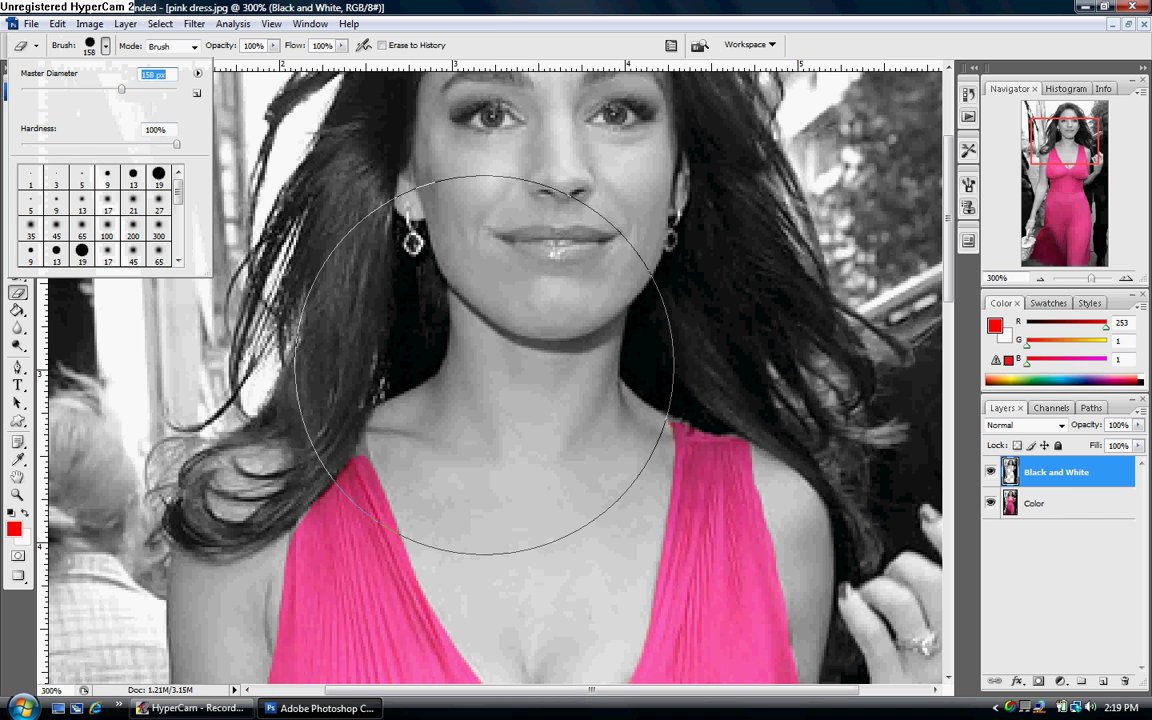
left_click(483, 372)
mouse_move(483, 372)
left_mouse_down()
mouse_move(636, 458)
mouse_move(680, 416)
mouse_move(628, 306)
mouse_move(576, 258)
mouse_move(520, 268)
left_mouse_up()
key("ctrl+z")
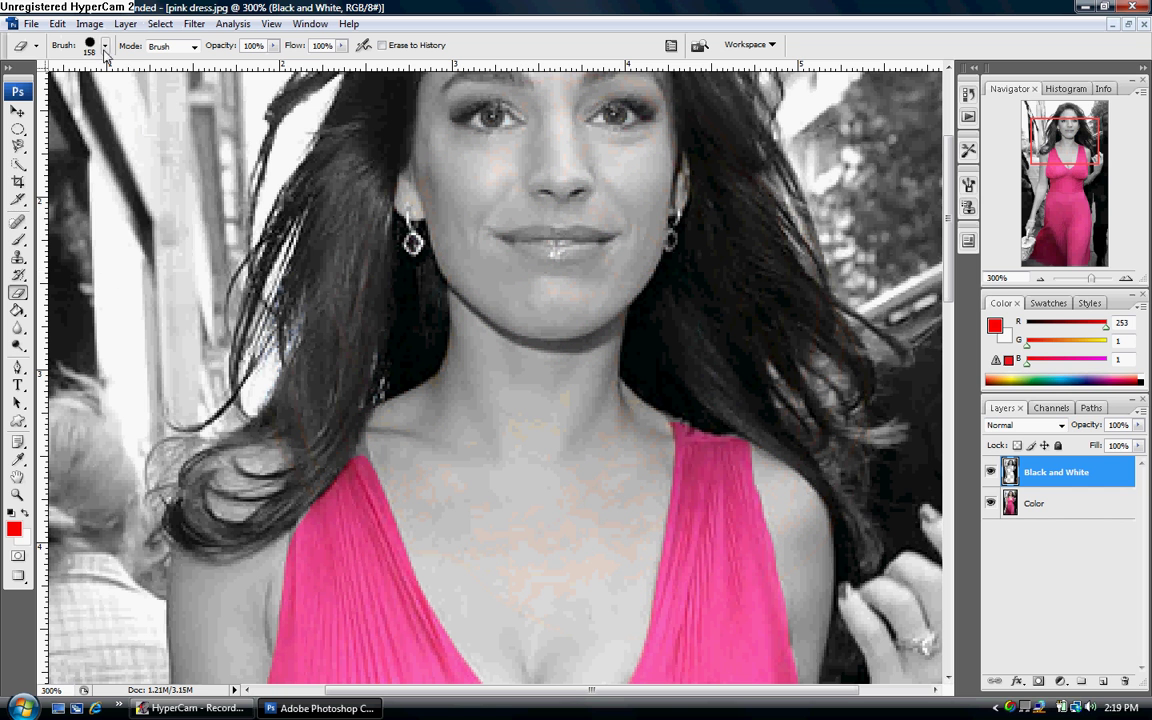
- Reduce the Eraser diameter to 7 px and erase the gray remnant at the tip of the dress strap beside the curled hair
left_click(105, 47)
left_click_drag(121, 89, 82, 89)
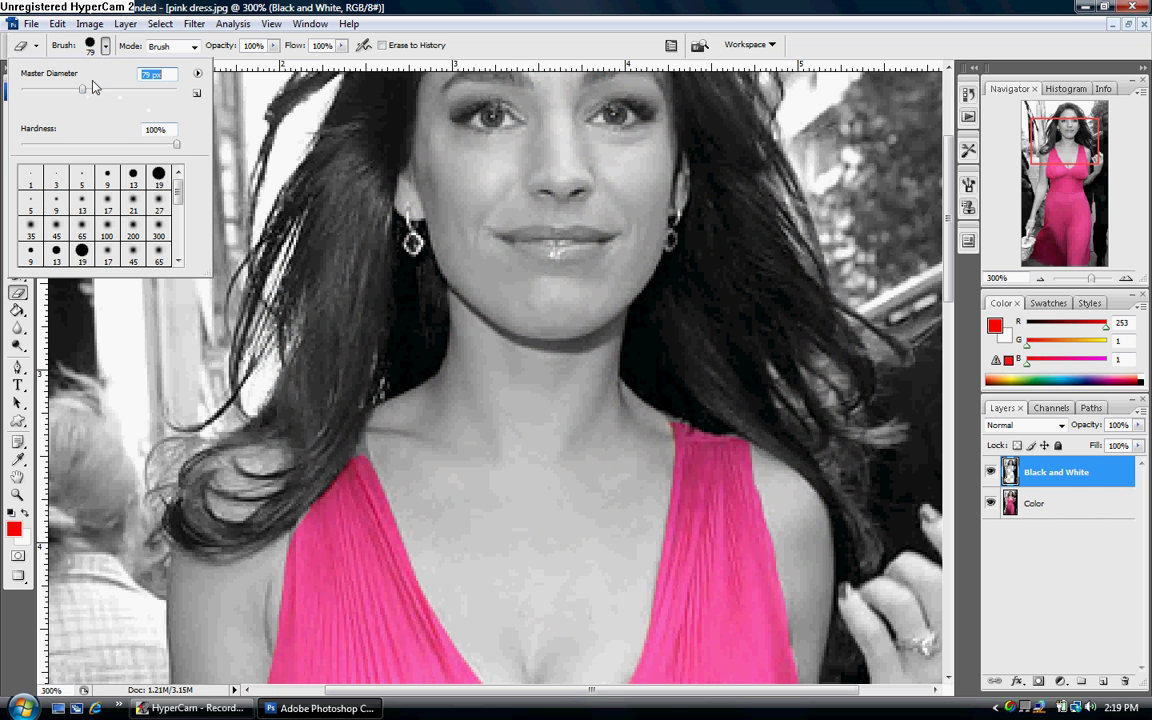
left_click_drag(82, 92, 26, 93)
key("Return")
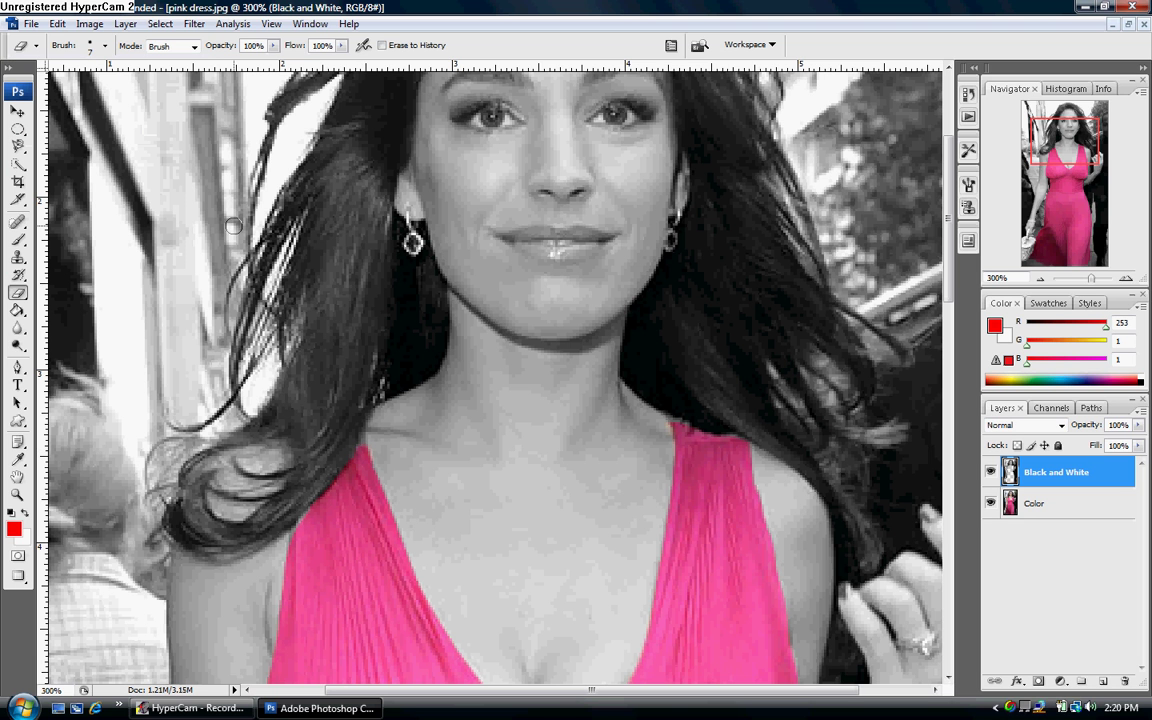
- Set the Eraser diameter to 5 px and erase the remaining gray bits at the tops of both dress straps
left_click(104, 45)
left_click_drag(27, 90, 28, 93)
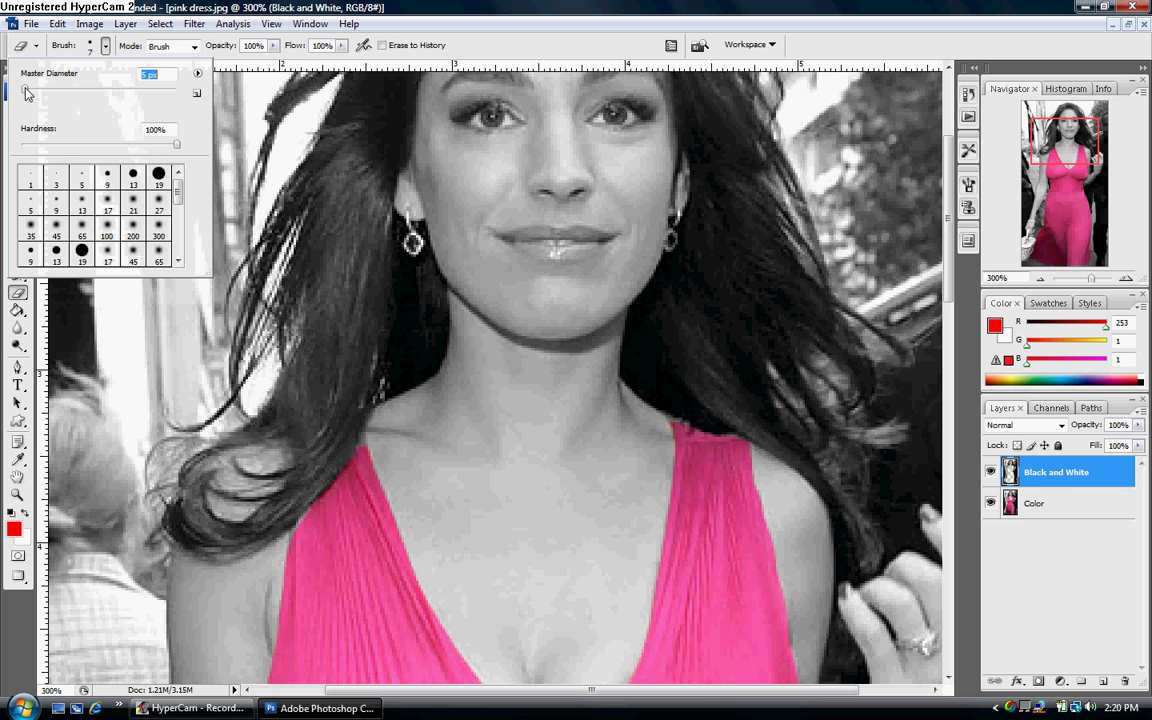
key("Return")
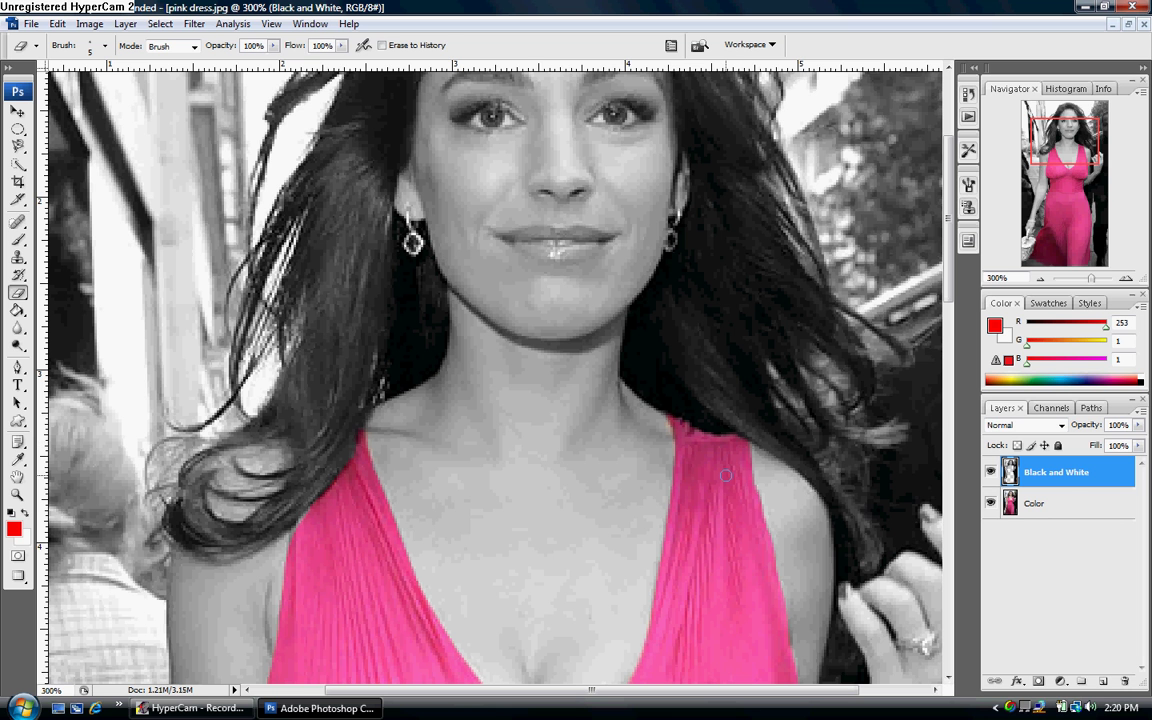
- Erase the gray remnants at the lower corner of the dress hem on the side away from the basket
scroll(726, 476, "down", 3)
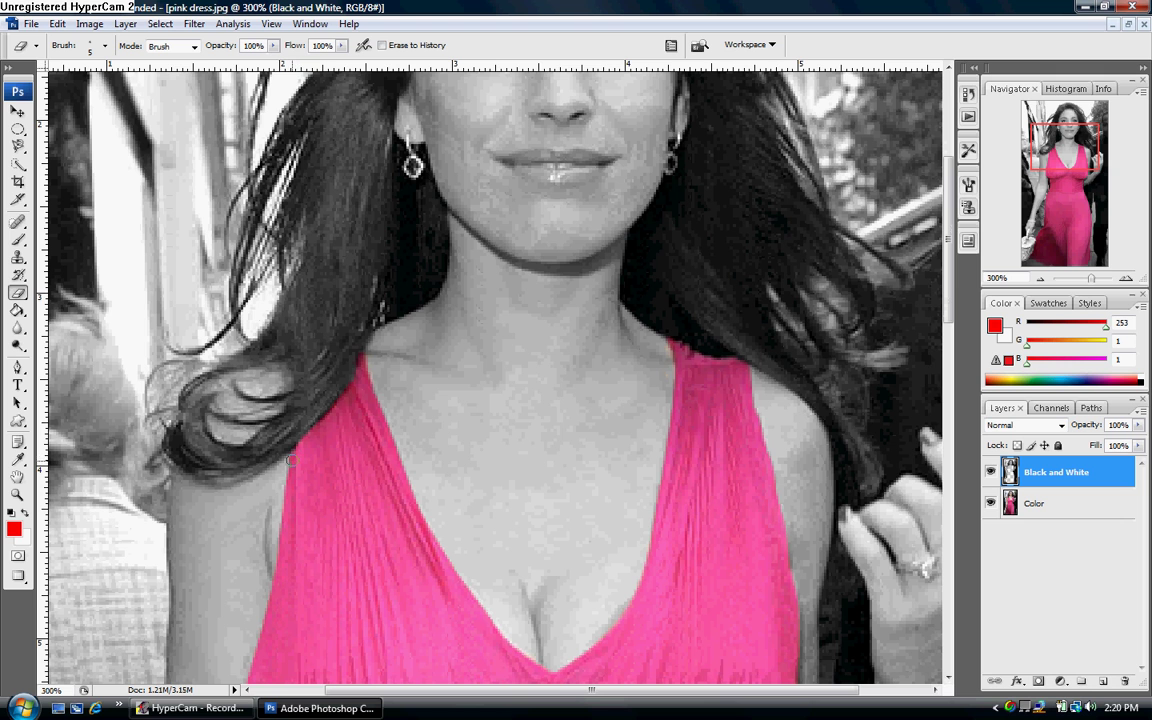
scroll(331, 474, "down", 15)
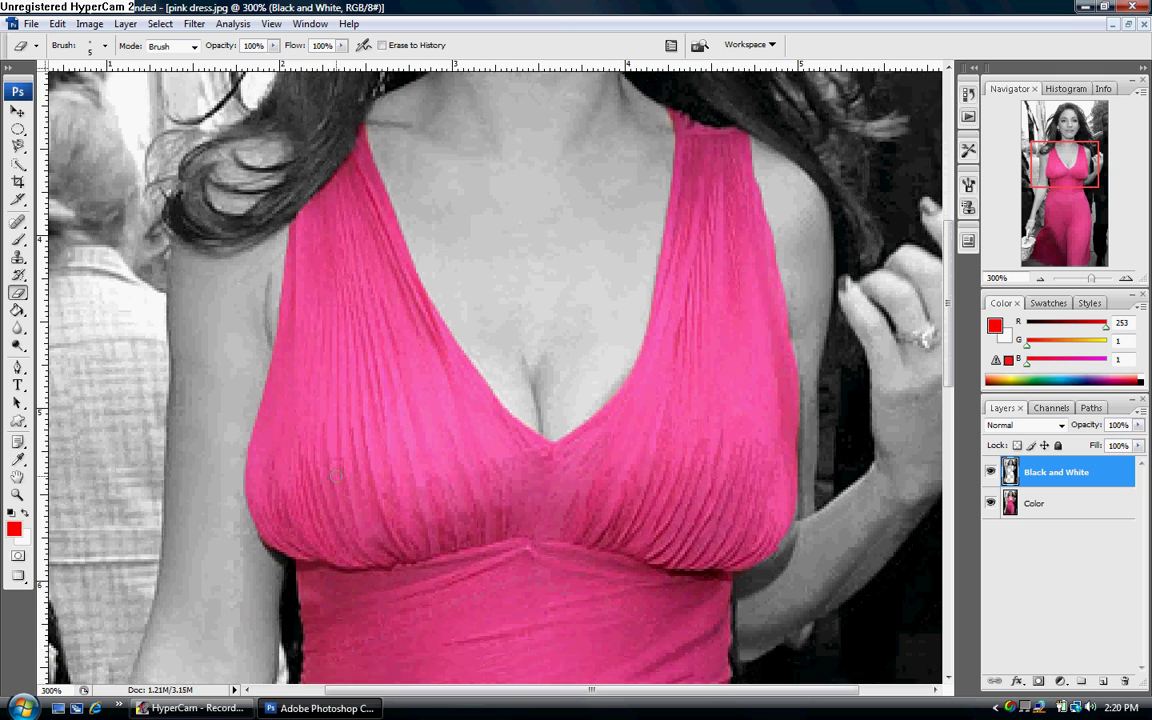
scroll(391, 465, "down", 20)
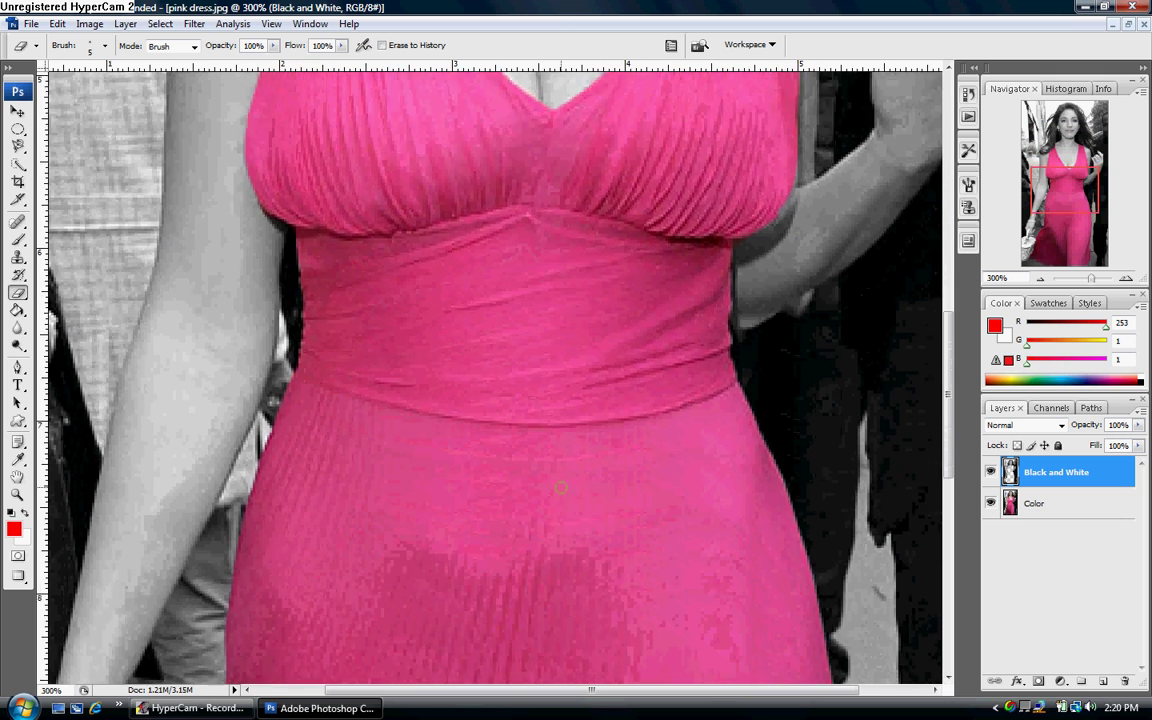
scroll(561, 484, "down", 15)
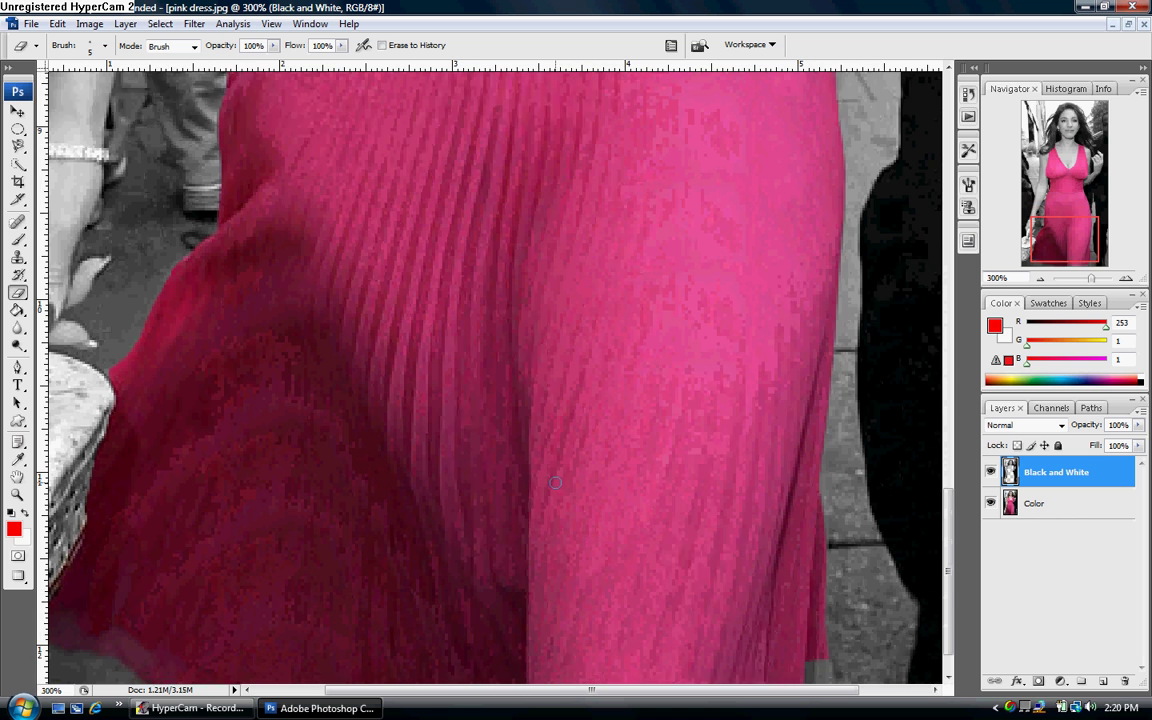
left_click_drag(818, 598, 826, 679)
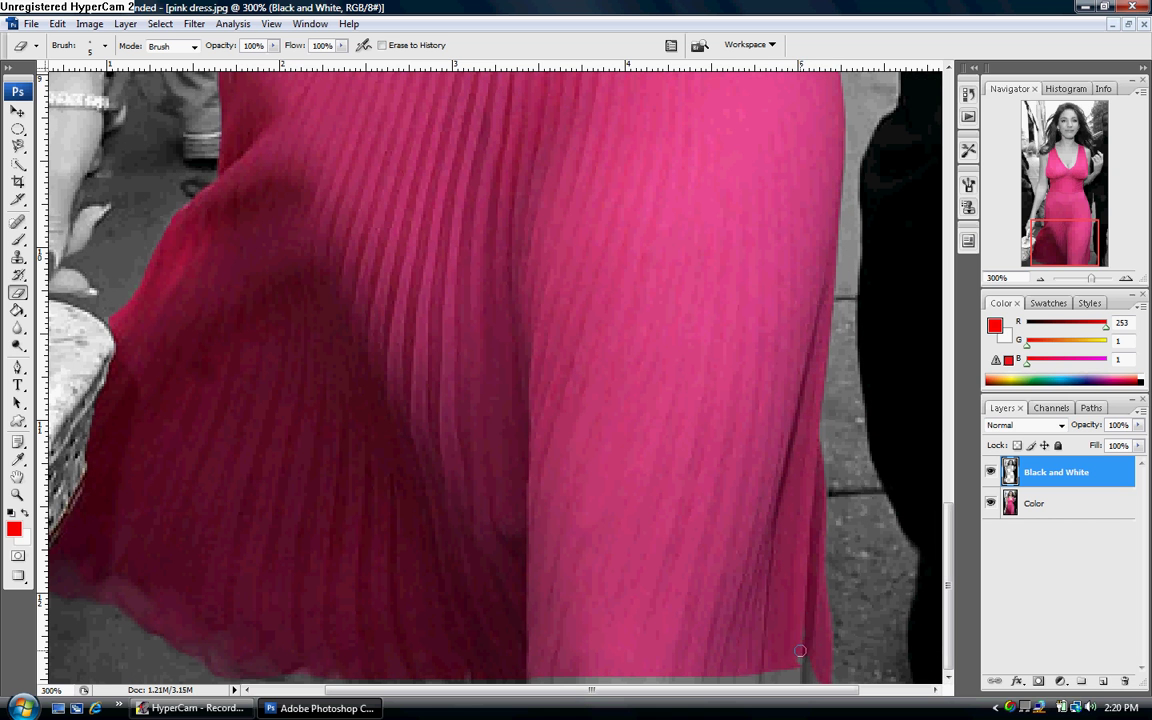
left_click_drag(811, 623, 808, 672)
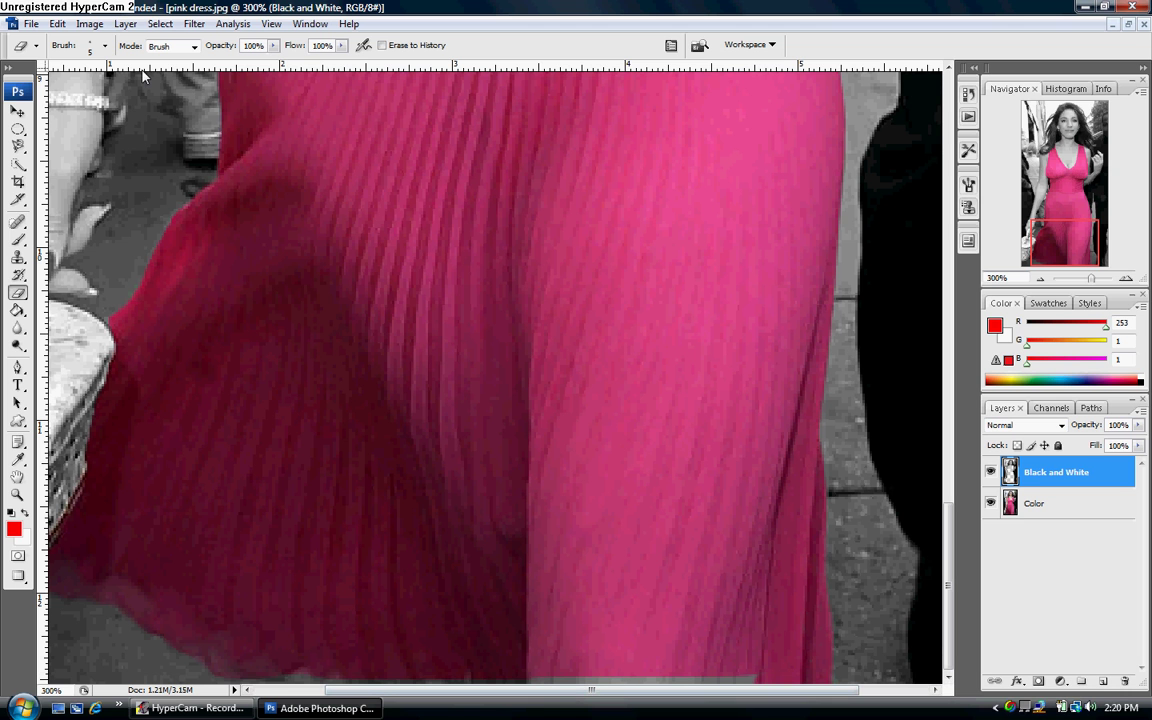
- Set the Eraser diameter to 44 px and erase leftover gray inside the lower skirt
left_click(104, 46)
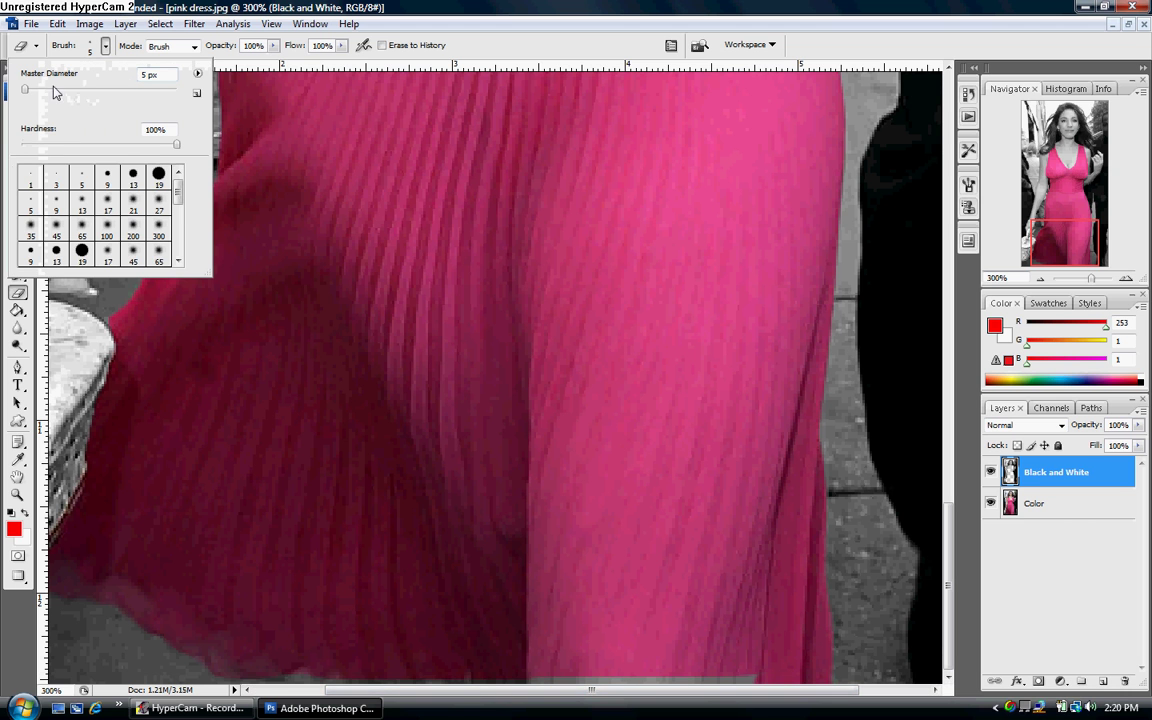
left_click_drag(24, 89, 60, 95)
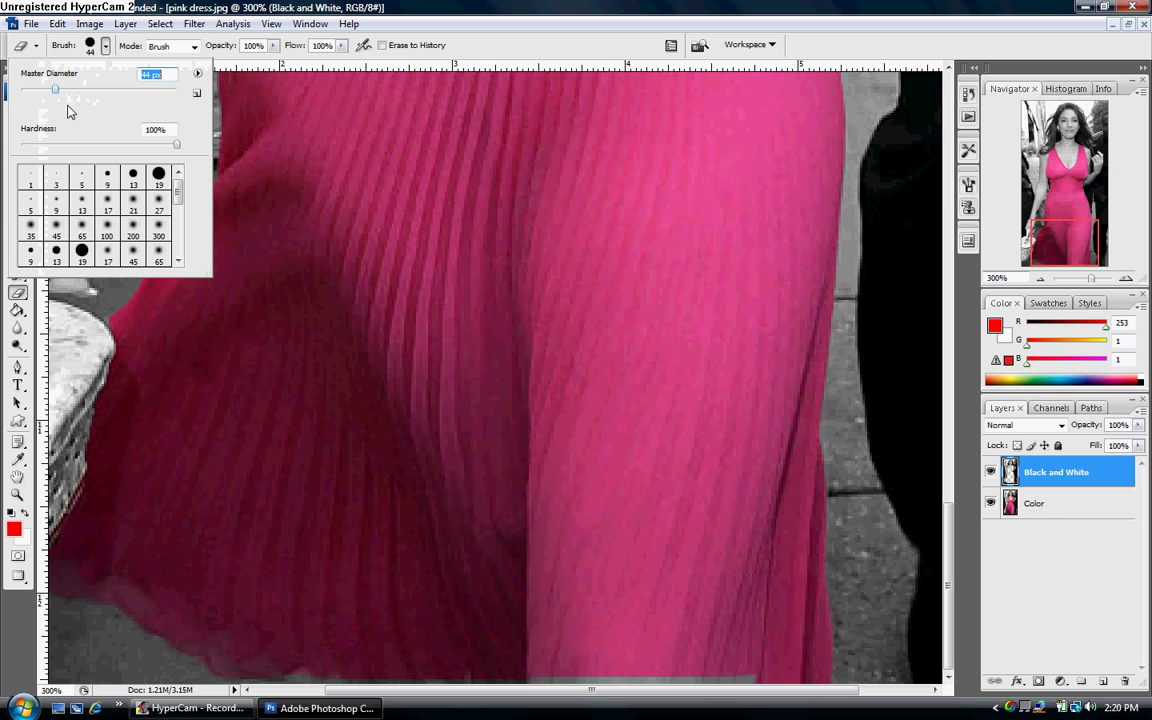
left_click(733, 634)
mouse_move(733, 634)
left_mouse_down()
mouse_move(655, 624)
mouse_move(525, 640)
mouse_move(465, 627)
mouse_move(402, 636)
mouse_move(378, 609)
mouse_move(360, 625)
mouse_move(391, 476)
mouse_move(410, 470)
left_mouse_up()
scroll(410, 470, "up", 8)
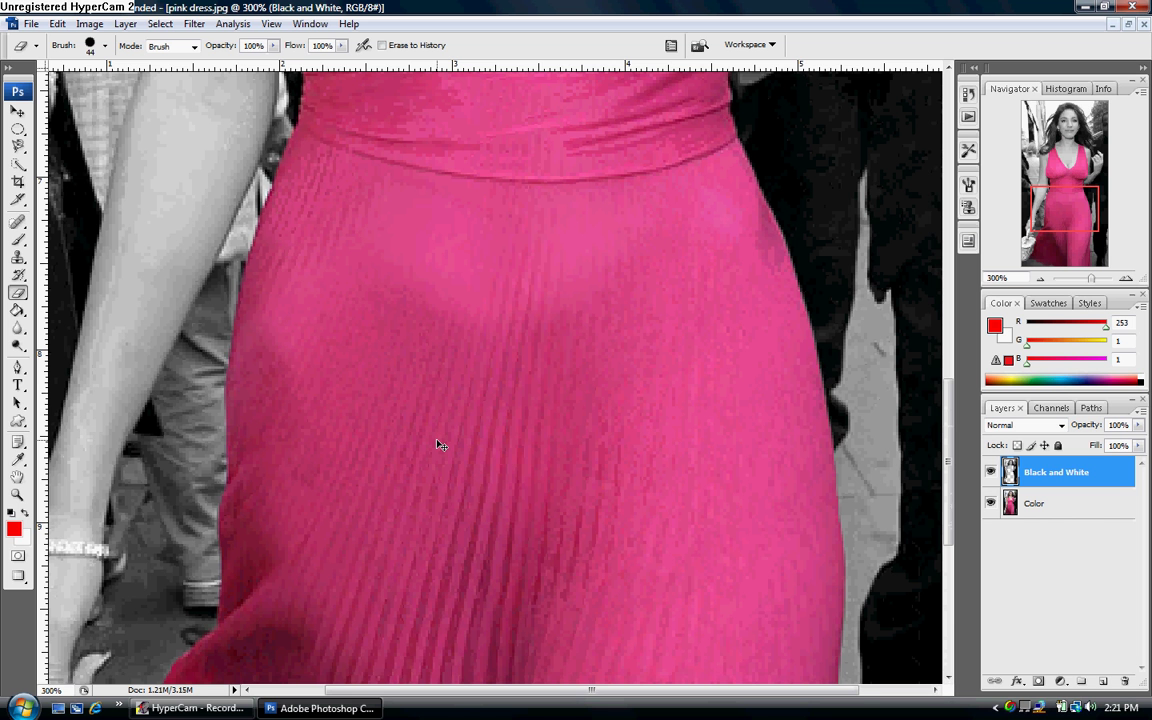
- Return to the whole picture at 66.7% and bring up the file commands
key("ctrl+minus")
key("ctrl+minus")
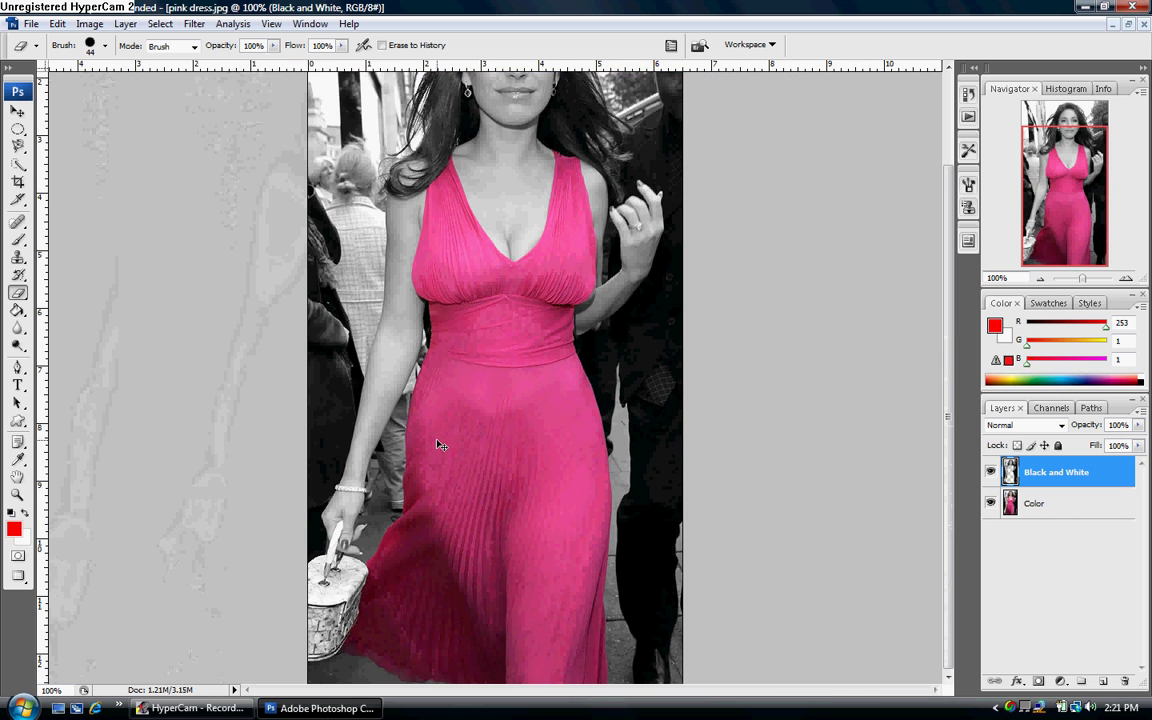
key("ctrl+minus")
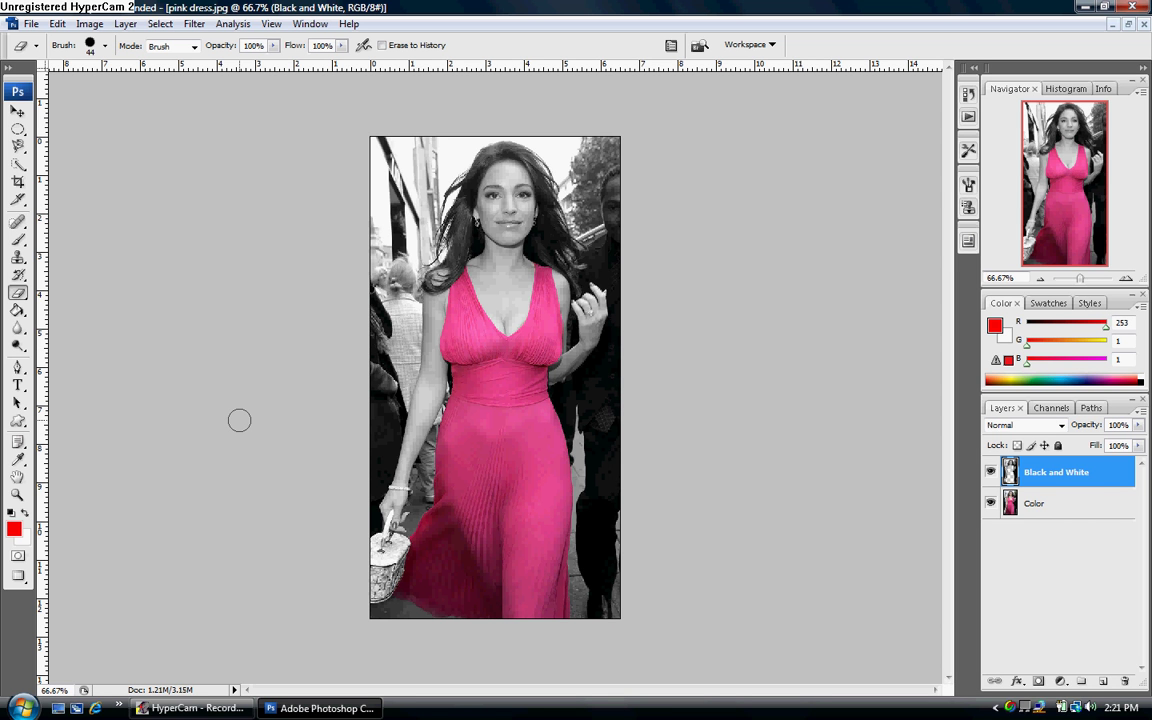
left_click(31, 24)
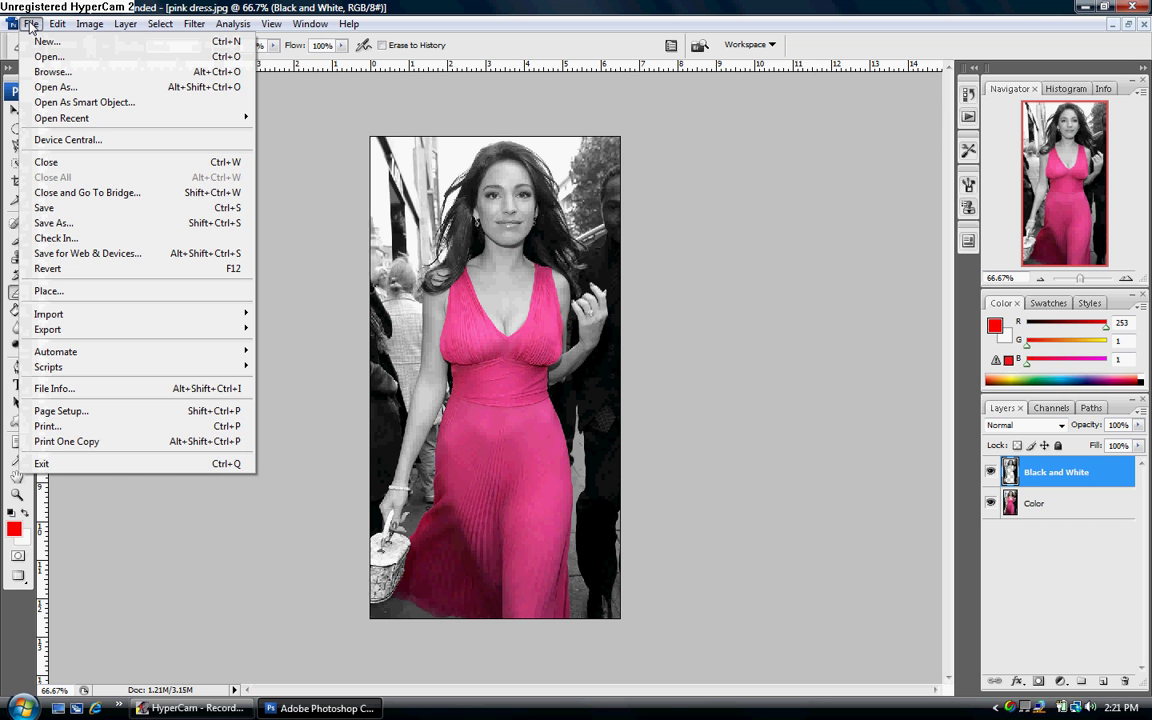